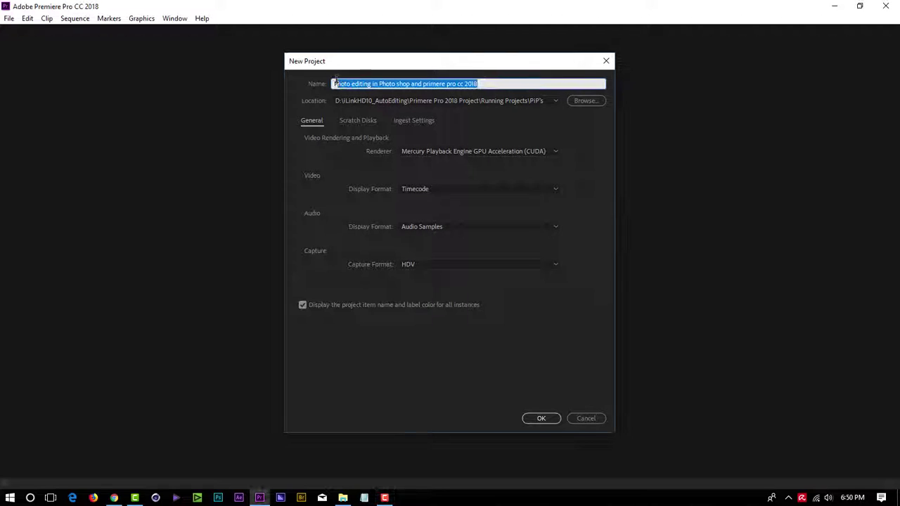
Create the new Premiere project with default settings, then move over to Photoshop.
right_click(452, 82)
left_click(485, 121)
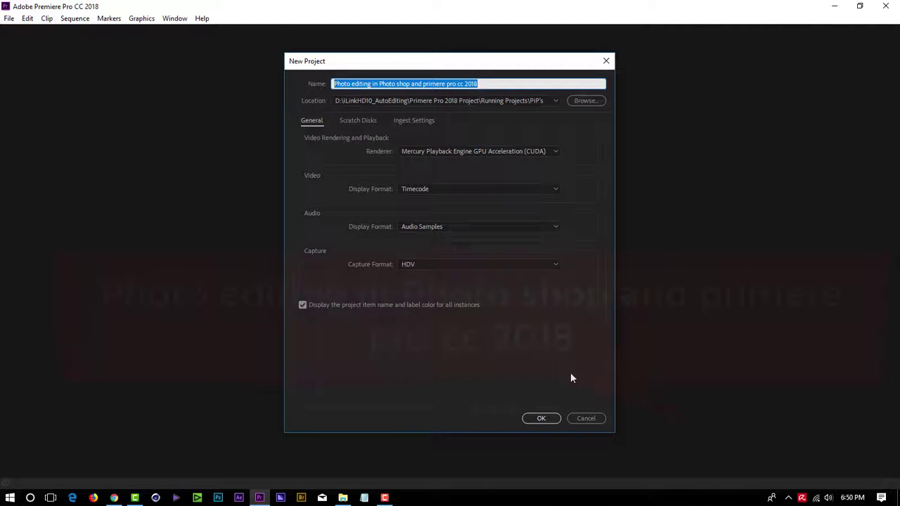
left_click(541, 418)
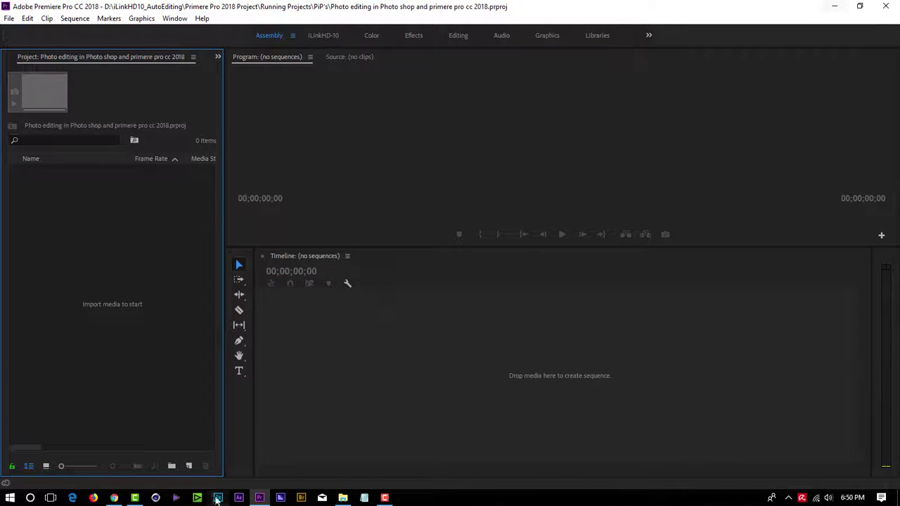
left_click(218, 497)
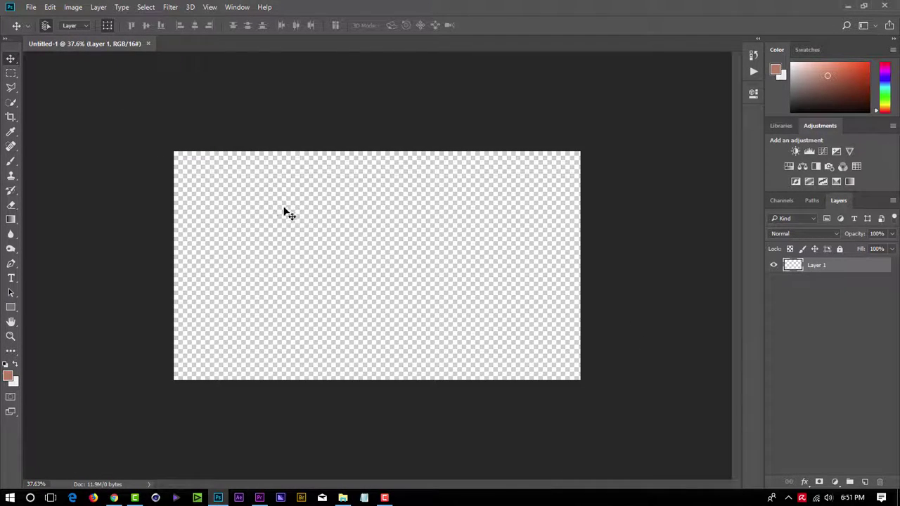
Place the cameraman photo from the Camera man images folder onto the blank canvas.
left_click(286, 212)
left_click(30, 7)
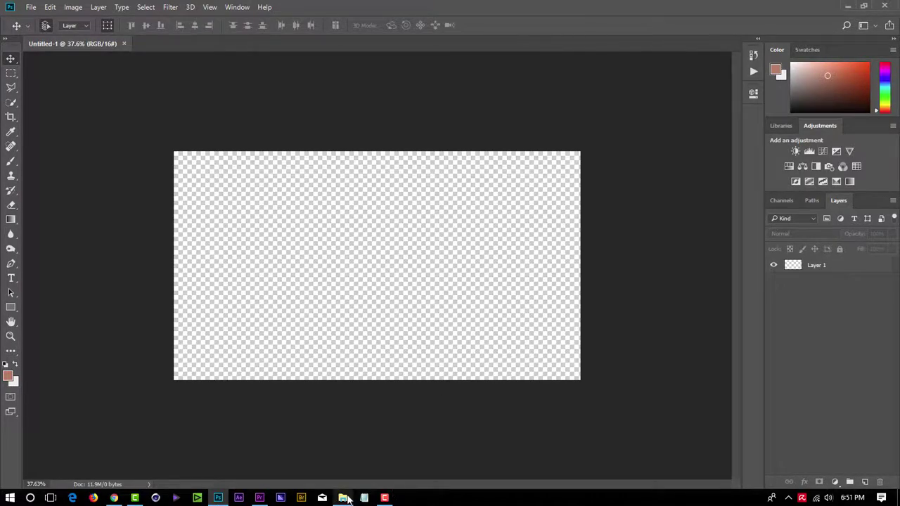
left_click(343, 498)
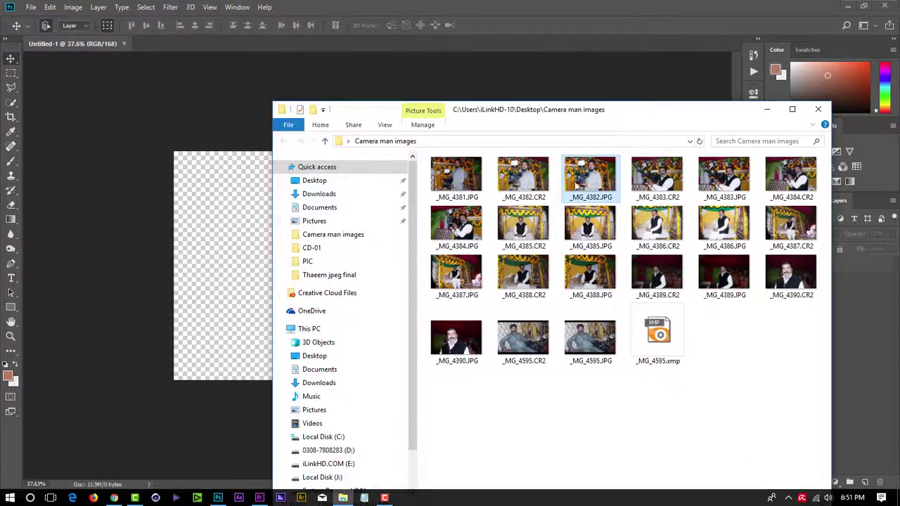
left_click_drag(575, 184, 302, 157)
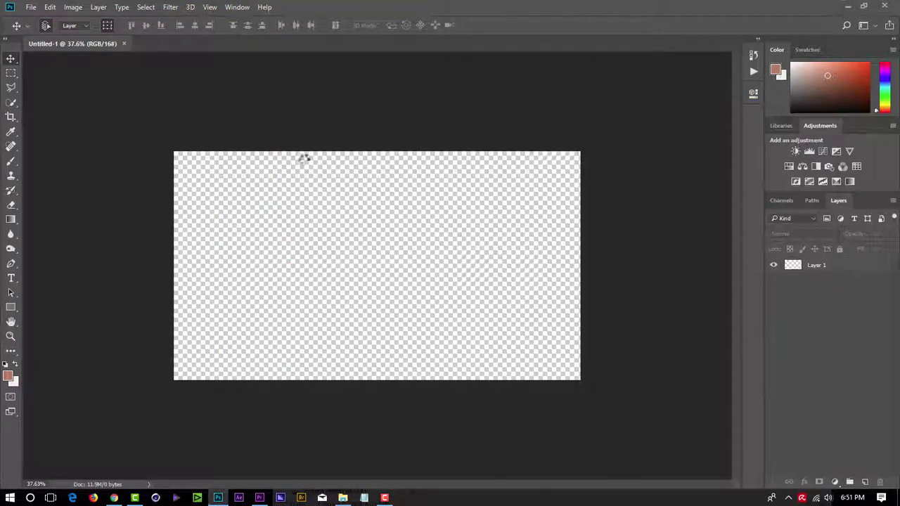
key("Return")
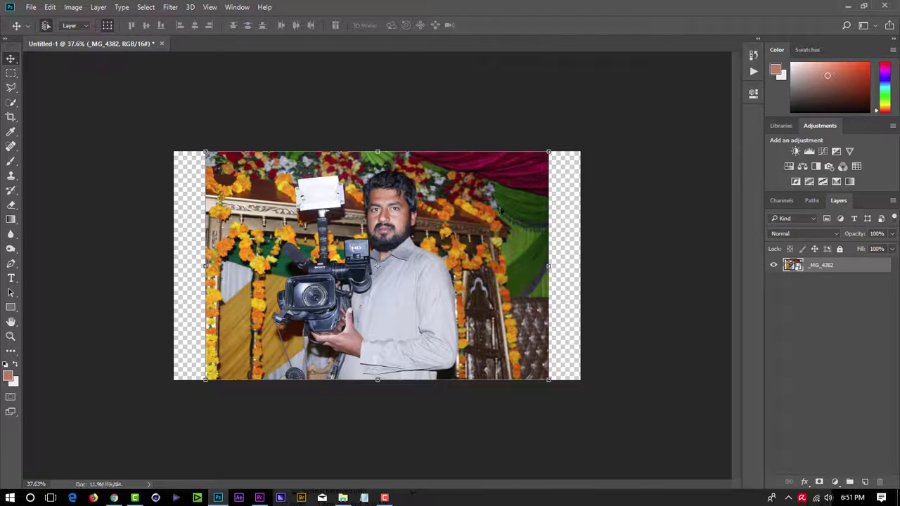
Rasterize the photo layer, enlarge it about 128% to cover the canvas, and run Noiseware.
right_click(816, 269)
left_click(629, 257)
key("ctrl+t")
left_click_drag(549, 151, 643, 87)
left_click_drag(494, 201, 447, 251)
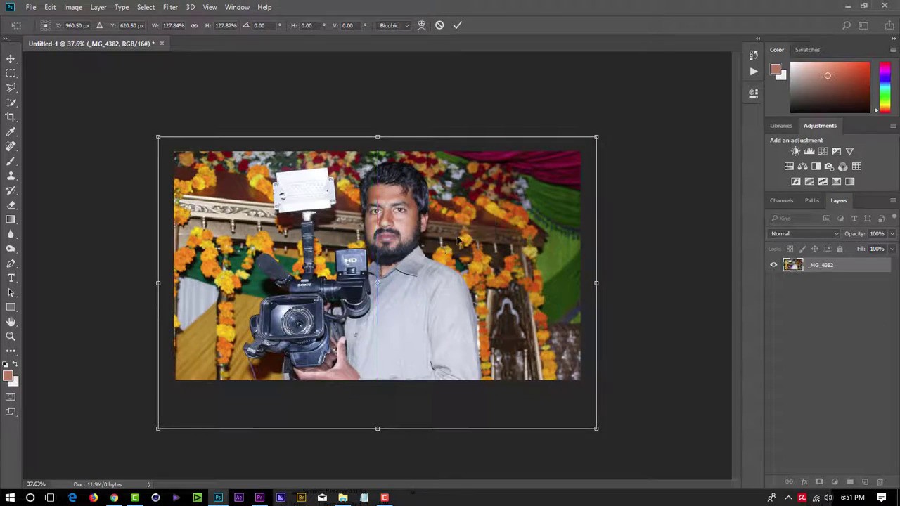
key("Return")
key("ctrl+f")
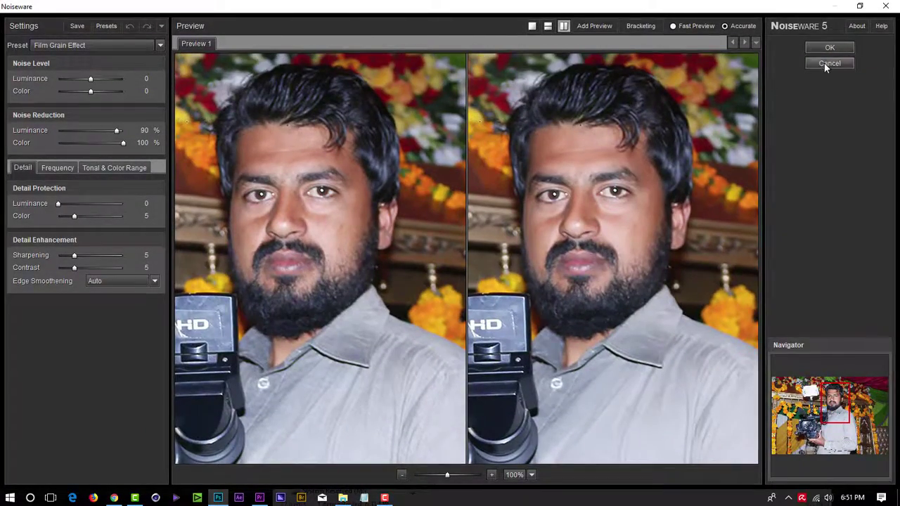
Spot-heal the blemishes on the cheek, forehead and between the brows.
left_click(827, 64)
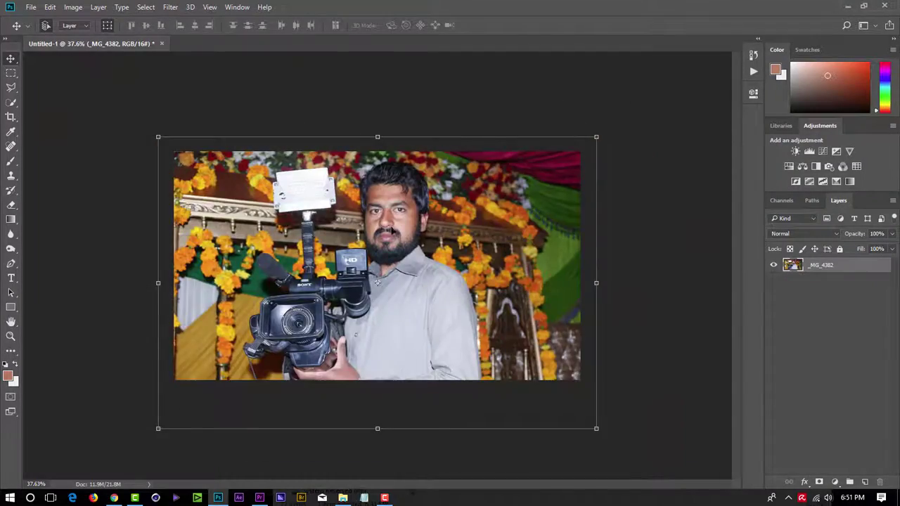
left_click(10, 147)
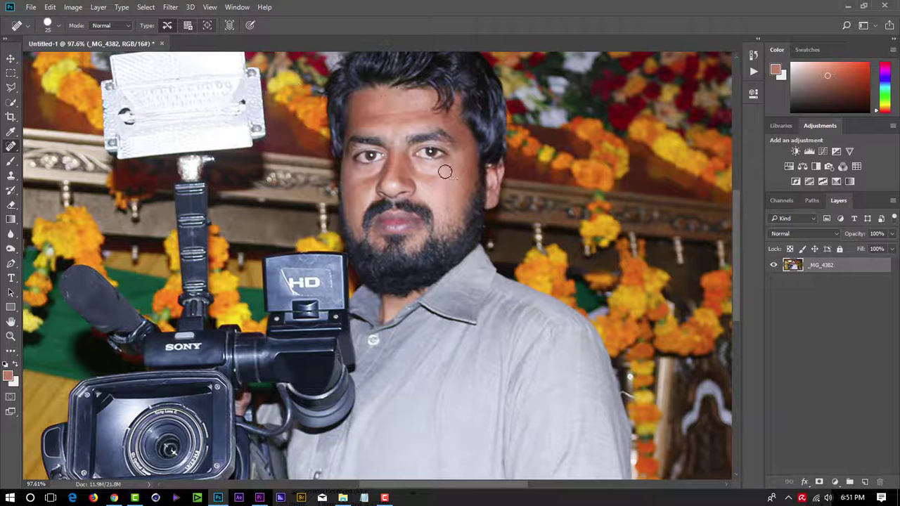
left_click(458, 177)
left_click(396, 136)
left_click(407, 143)
Apply Noiseware noise reduction to the photo and fit the whole image in the window.
left_click(170, 7)
mouse_move(189, 286)
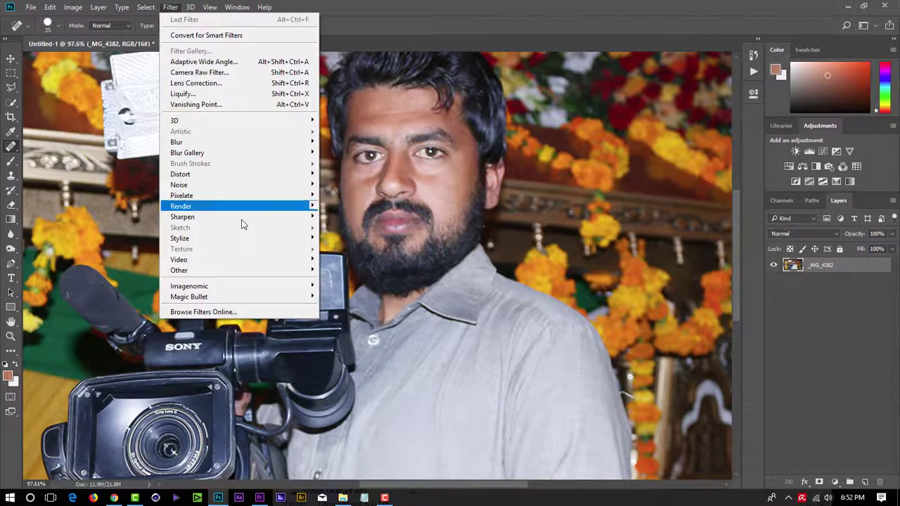
left_click(369, 287)
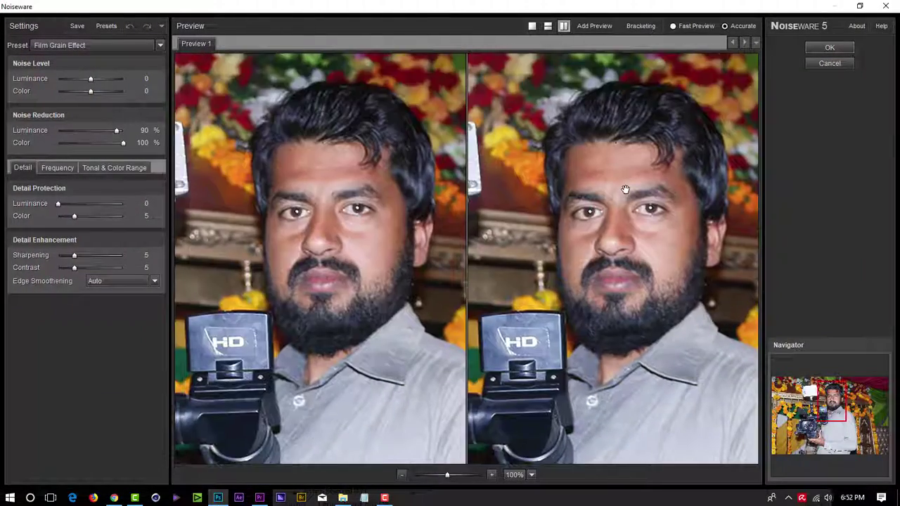
left_click(830, 47)
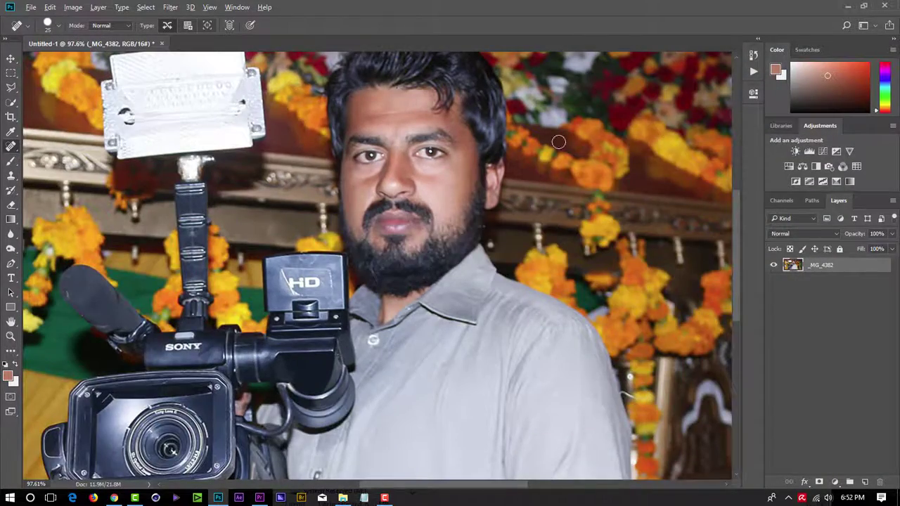
key("ctrl+0")
key("ctrl+alt+shift+w")
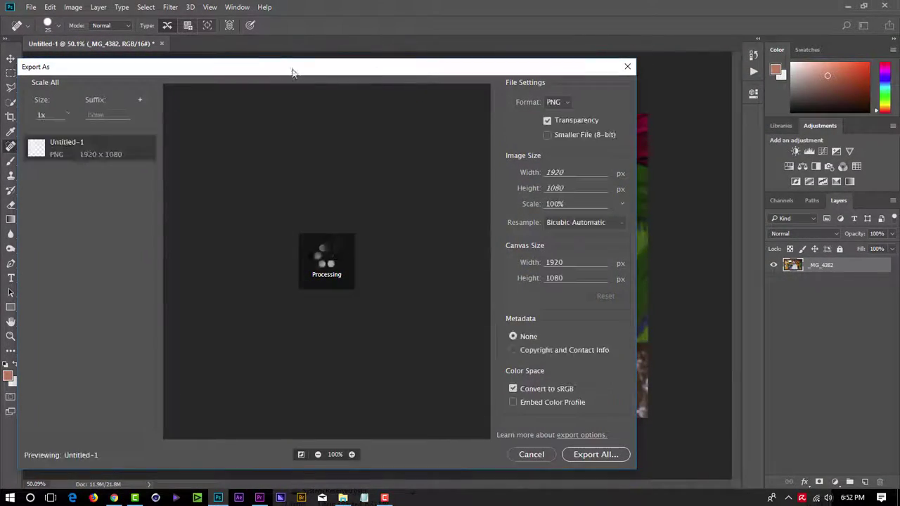
Export the photo as a 1920×1080 JPG named 'luqman cam' to the Desktop.
left_click(558, 102)
left_click(553, 125)
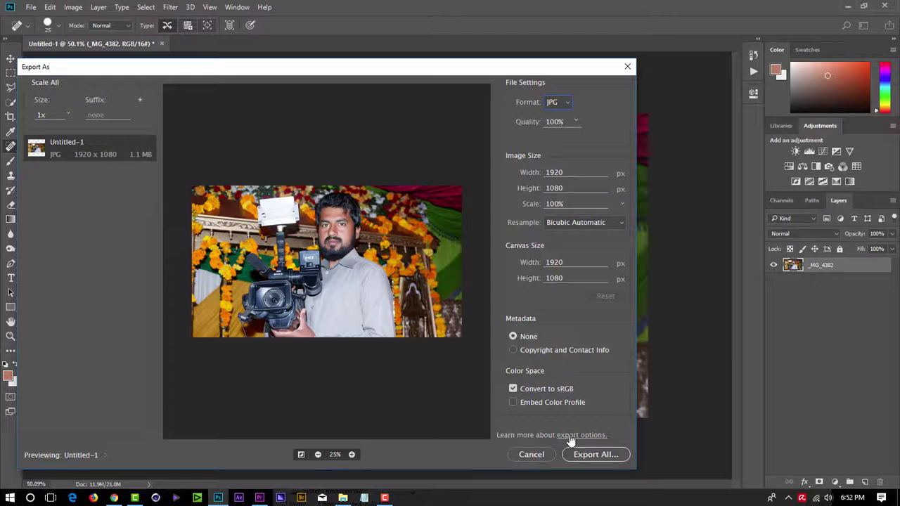
left_click(592, 454)
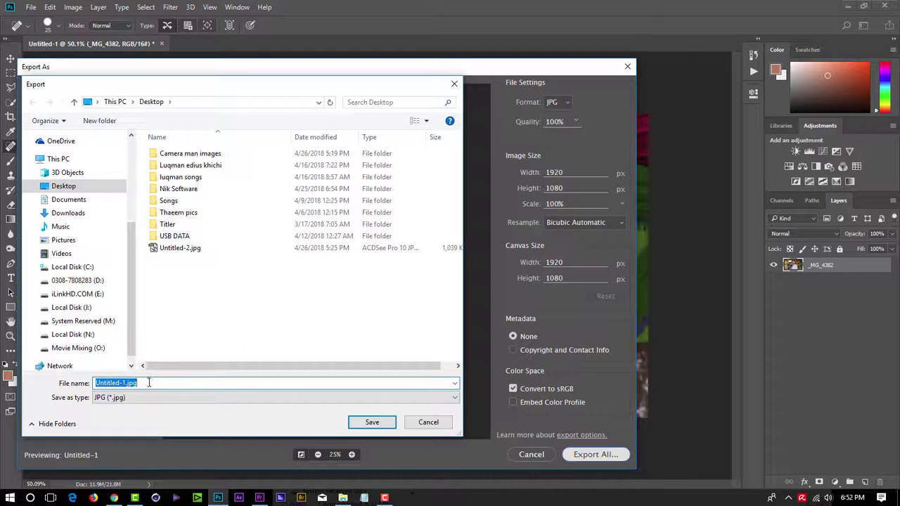
type("luqman")
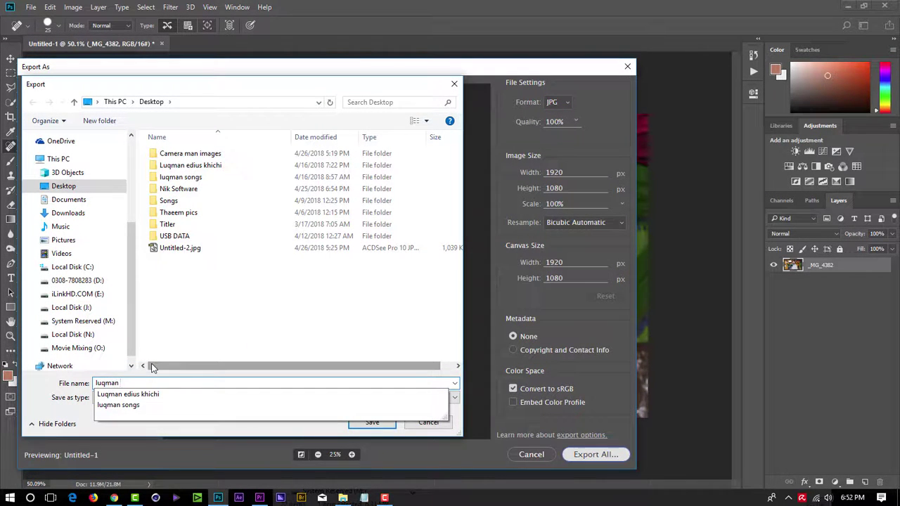
type("sam")
left_click(372, 423)
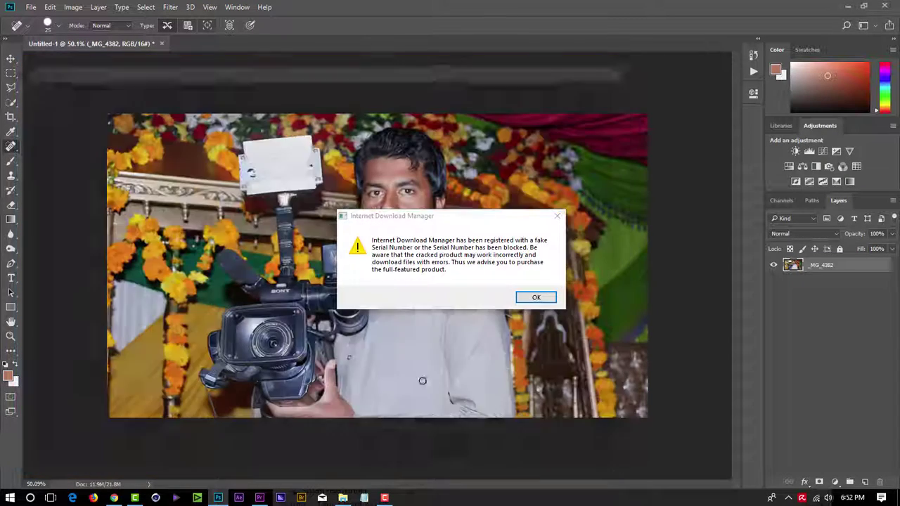
left_click(536, 298)
left_click(526, 307)
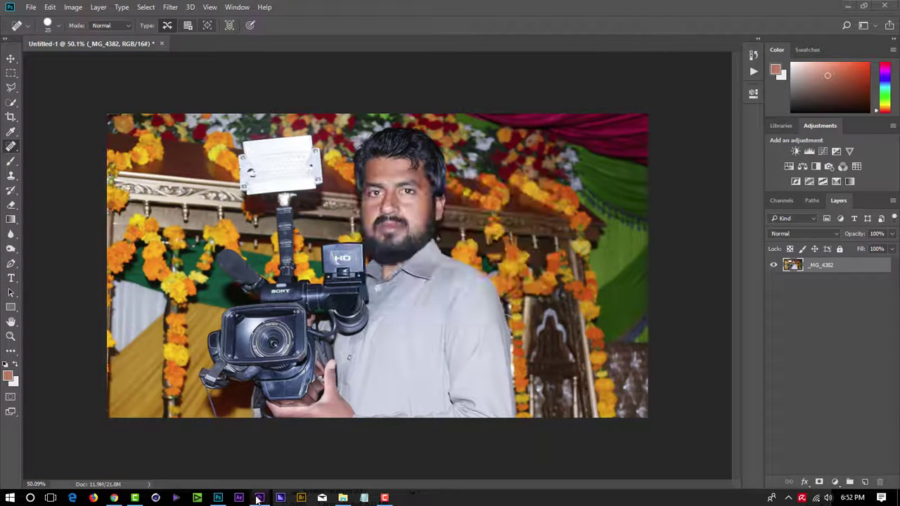
Import the exported JPG from the Desktop into the Premiere project.
left_click(258, 497)
left_click(898, 498)
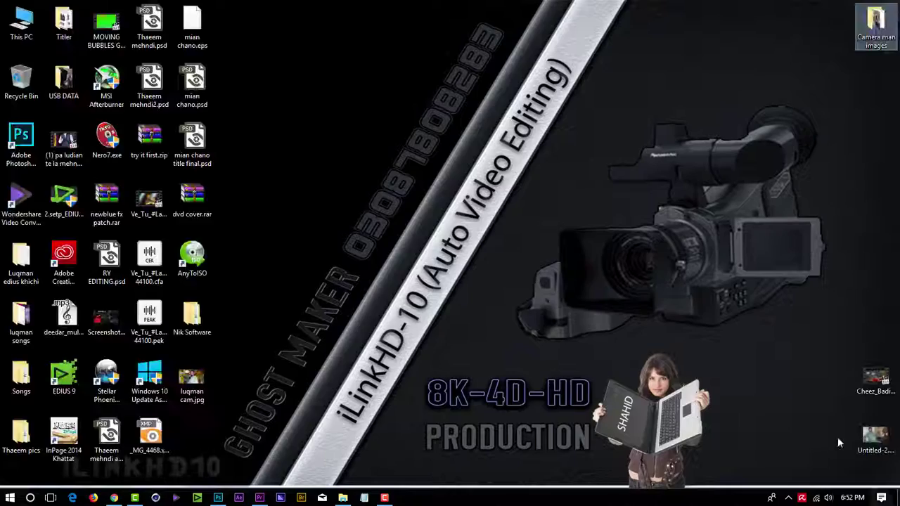
left_click(191, 383)
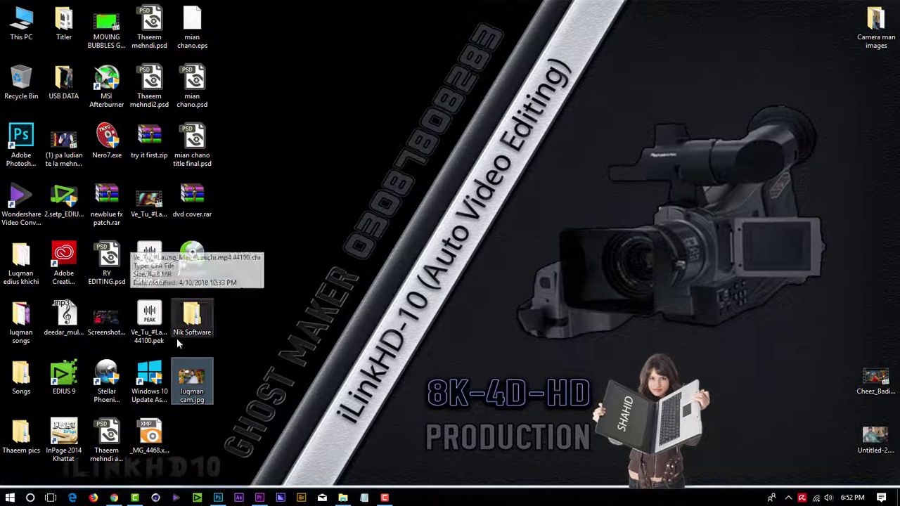
mouse_move(191, 380)
left_mouse_down()
mouse_move(876, 322)
mouse_move(261, 497)
mouse_move(143, 320)
left_mouse_up()
Create a sequence from the photo clip and stretch the still to about 57 seconds.
right_click(50, 173)
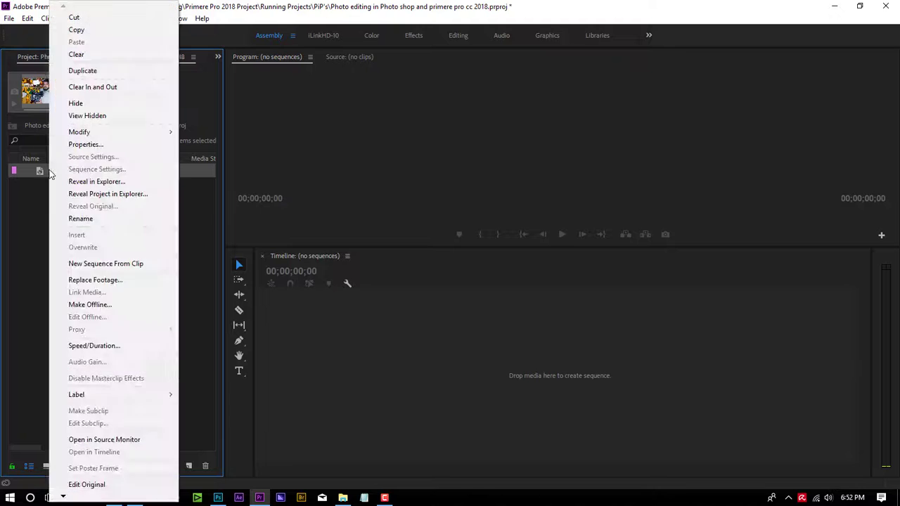
left_click(106, 264)
left_click_drag(416, 367, 554, 363)
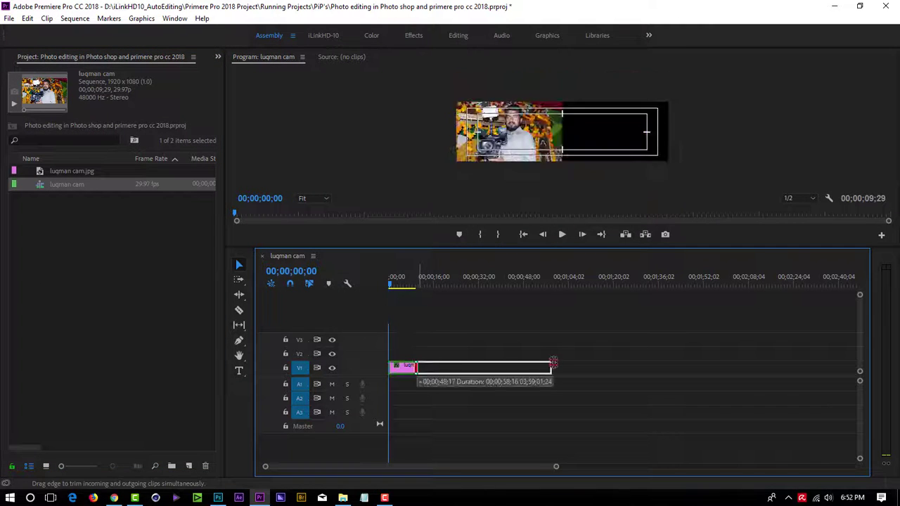
left_click_drag(554, 466, 426, 466)
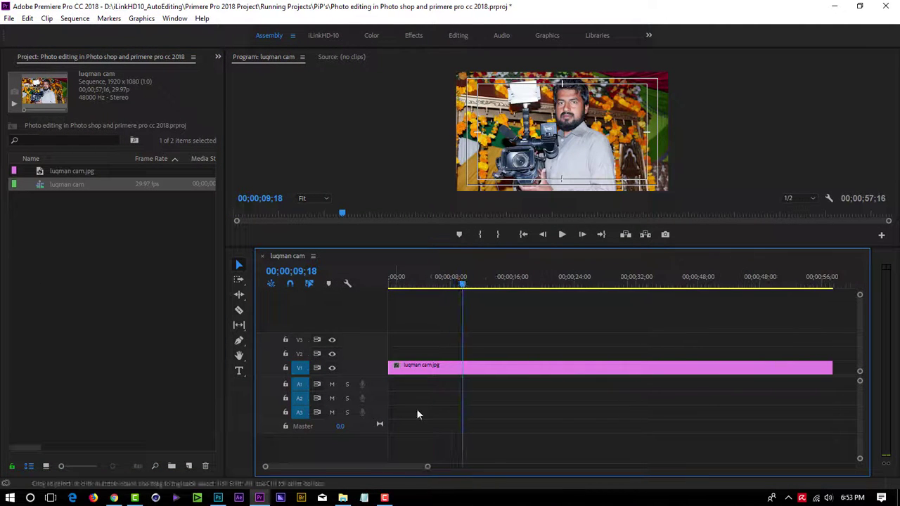
Expand the V1 track and set the Program playback resolution to Full.
double_click(384, 371)
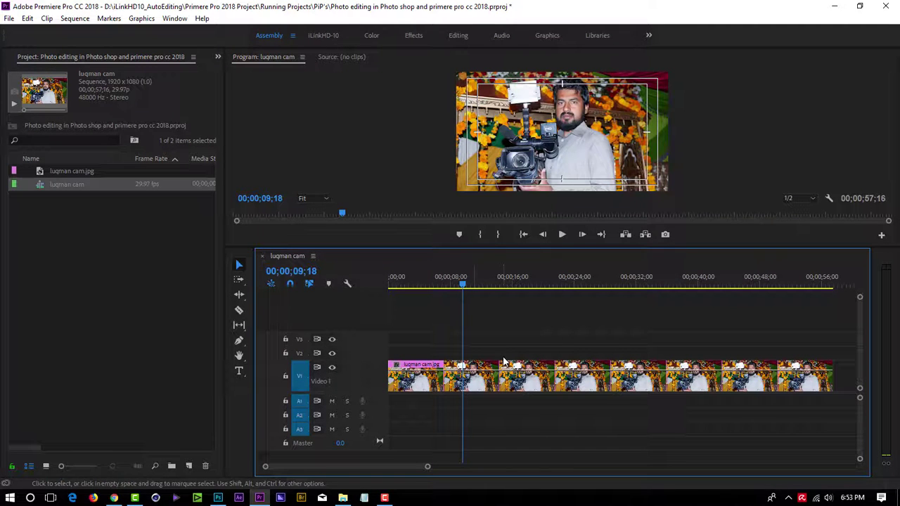
left_click_drag(464, 283, 450, 283)
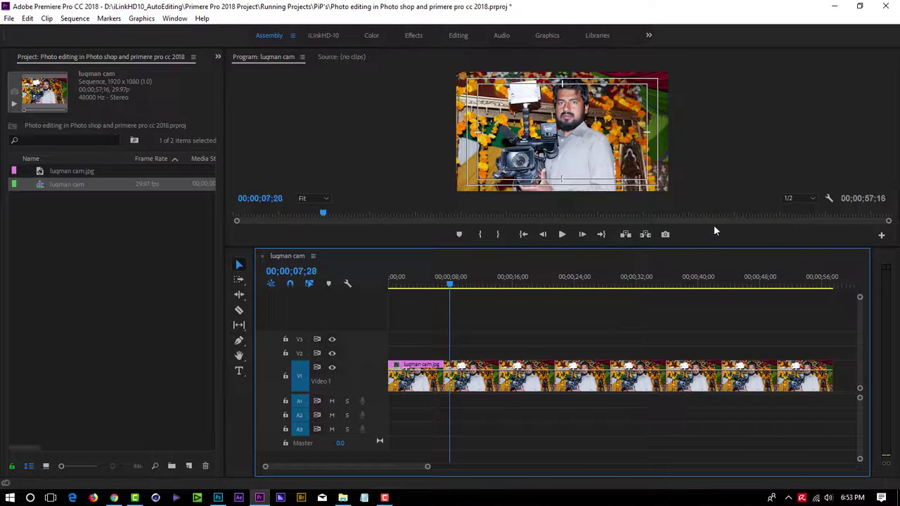
left_click(800, 199)
left_click(794, 208)
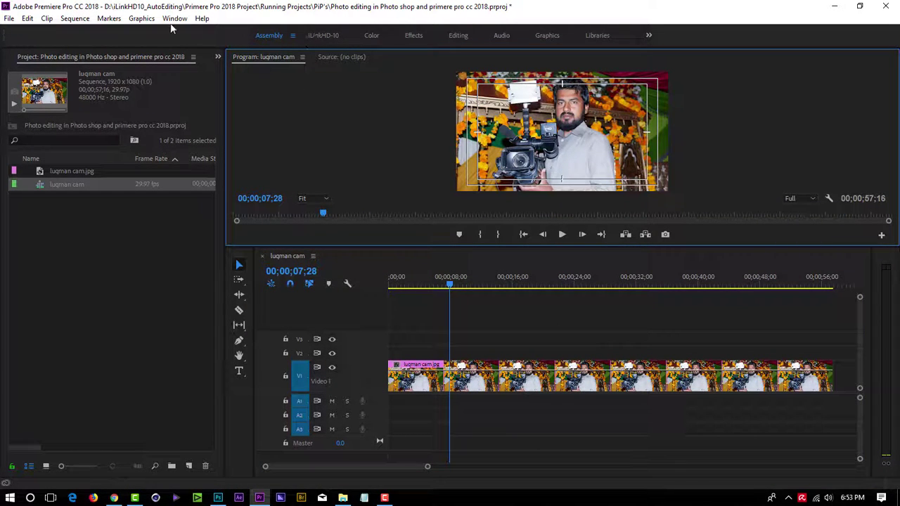
In Lumetri Color, apply the Phantom_Rec709_Gamma LUT, auto-tone, and raise highlights and contrast.
left_click(370, 36)
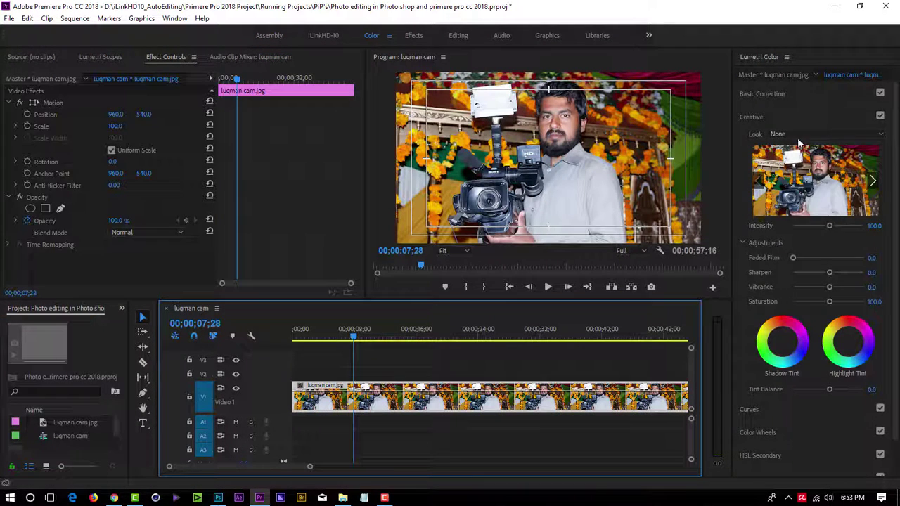
left_click(794, 92)
left_click(817, 111)
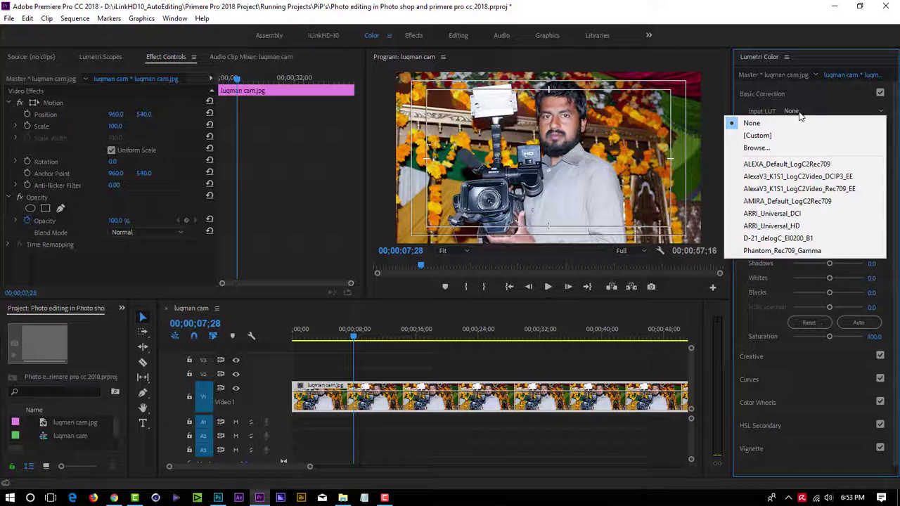
left_click(767, 251)
left_click(859, 323)
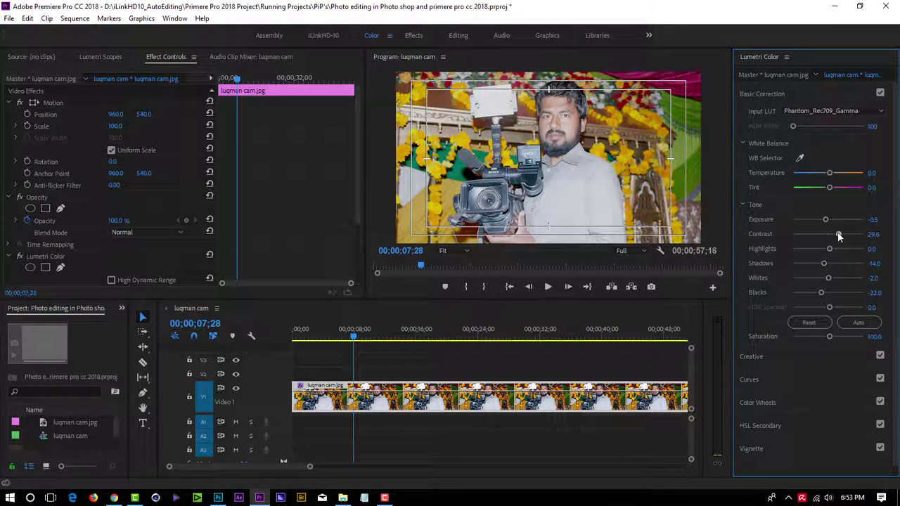
left_click_drag(830, 248, 841, 248)
left_click_drag(828, 278, 821, 279)
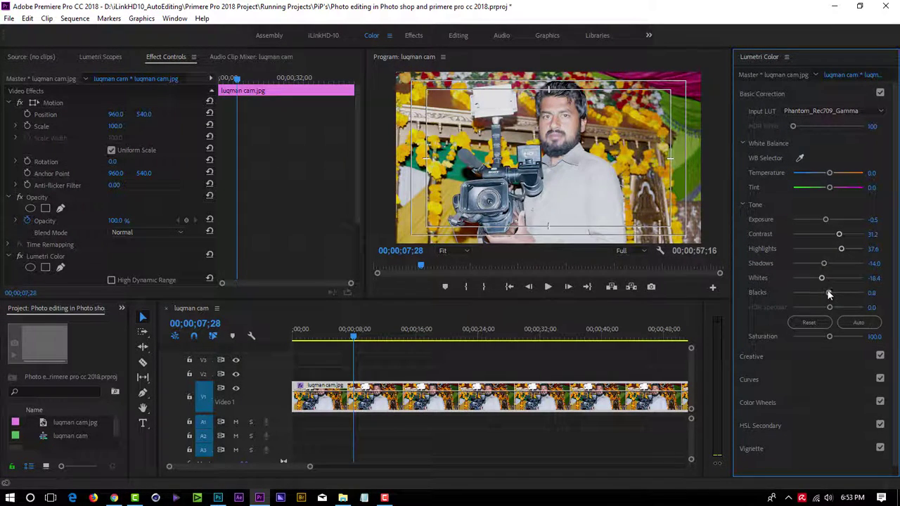
Apply the SL CLEAN FUJI A HDR look, deepen the curve's black point, and warm temperature to 7.2.
left_click(774, 356)
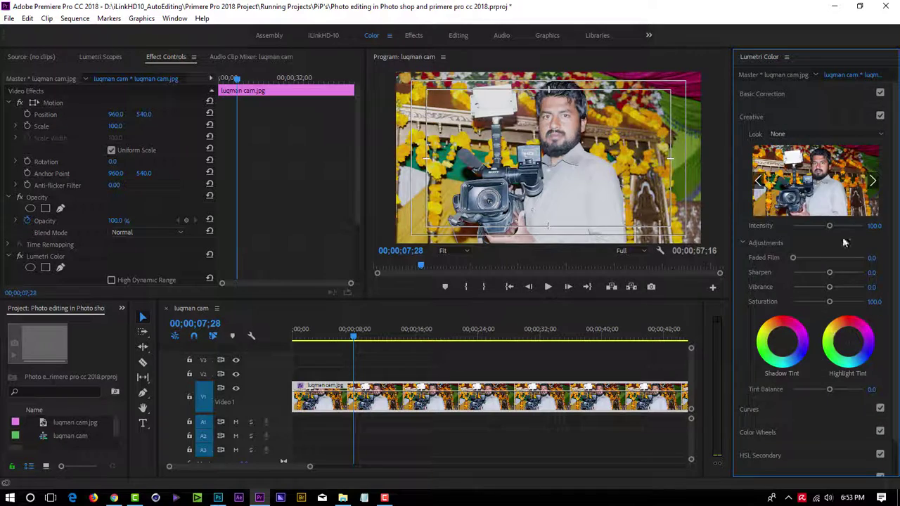
left_click(835, 133)
left_click(661, 364)
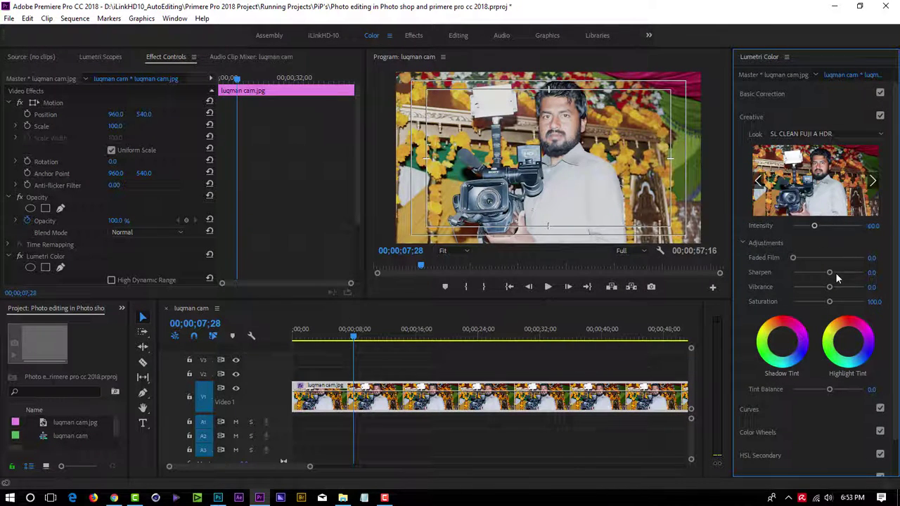
left_click(750, 409)
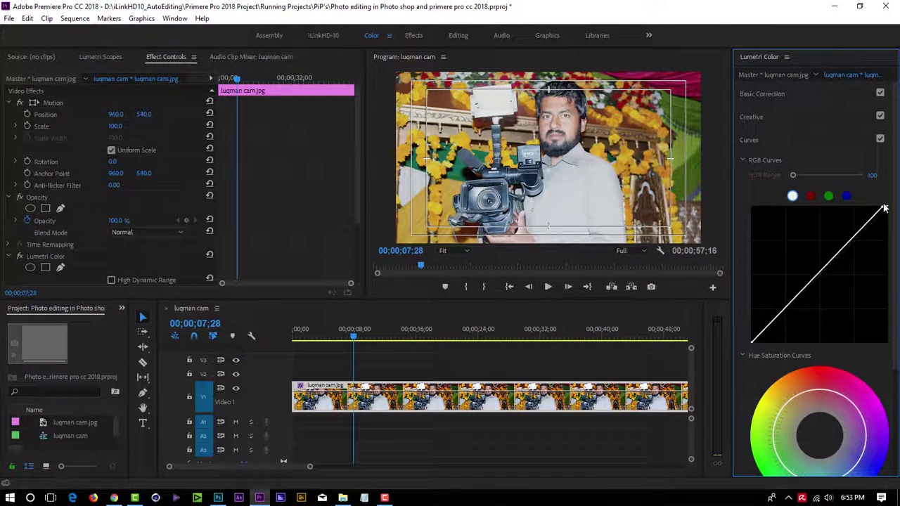
left_click_drag(753, 343, 759, 343)
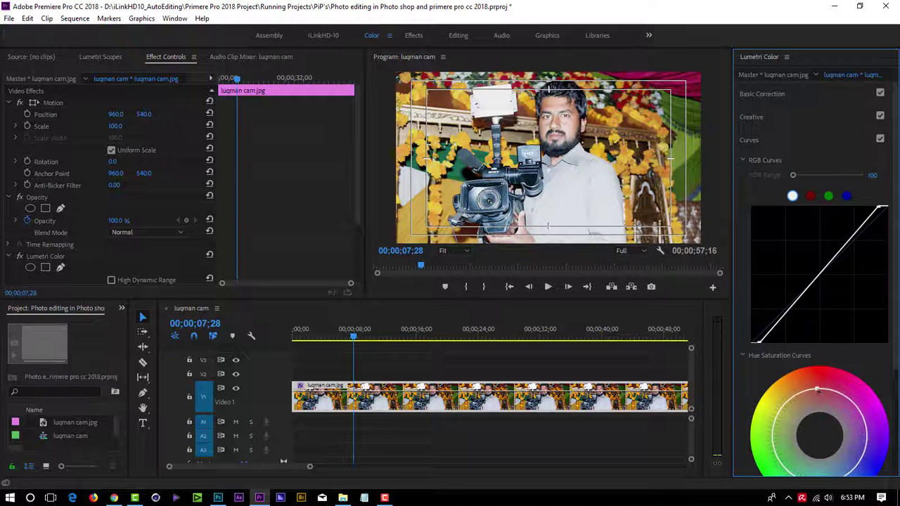
left_click(767, 95)
left_click_drag(830, 174, 831, 174)
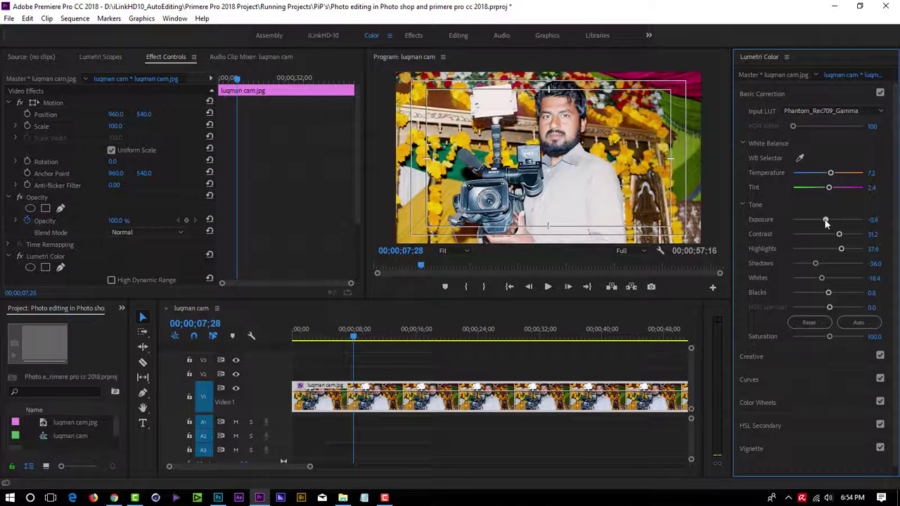
Lower the exposure, darken the shadows and raise the highlights in Basic Correction.
left_click_drag(826, 223, 837, 250)
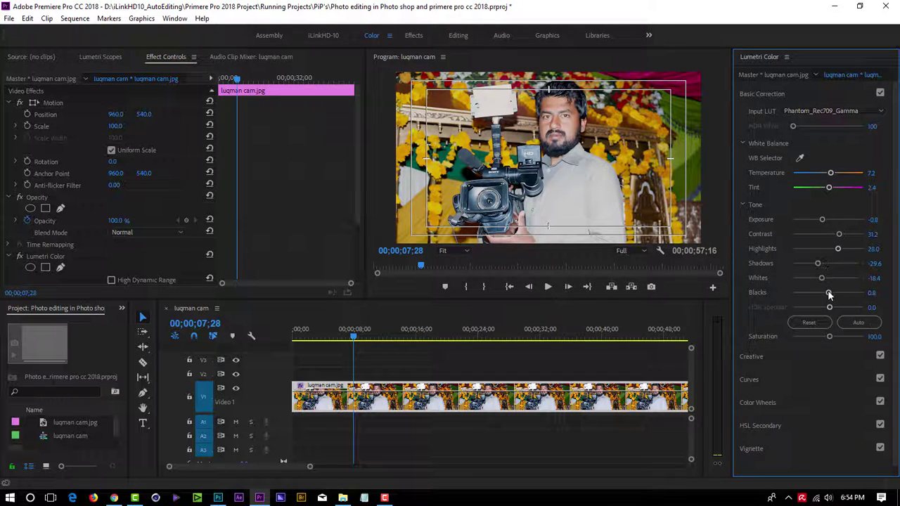
left_click_drag(829, 295, 808, 266)
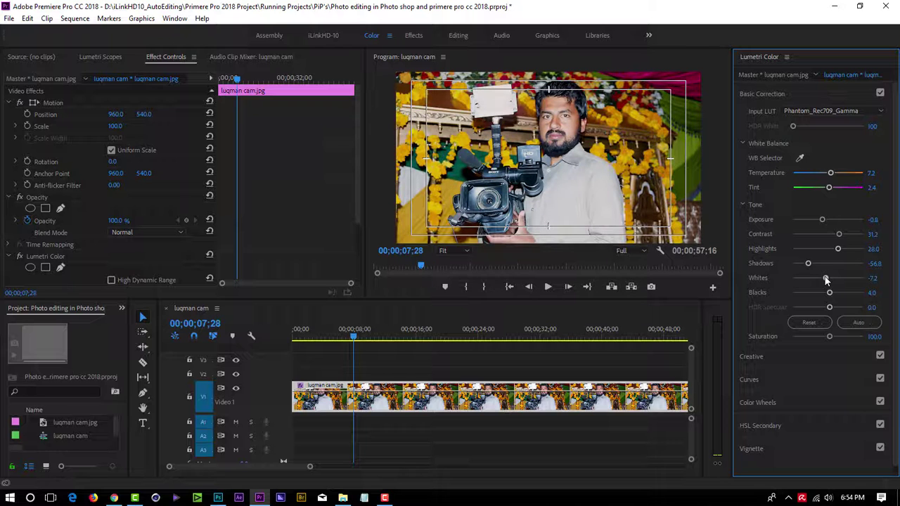
left_click_drag(840, 251, 846, 251)
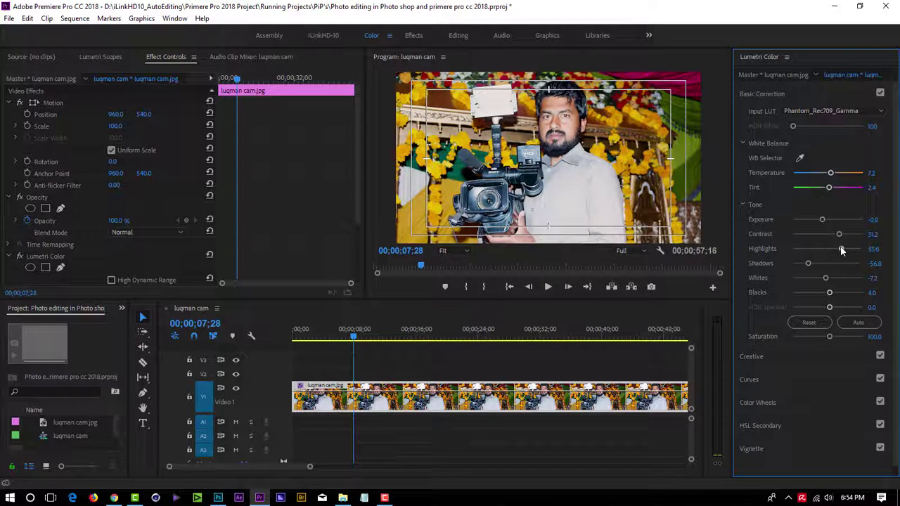
Raise the creative look intensity to 67.2 and shift the shadows color wheel.
left_click(788, 357)
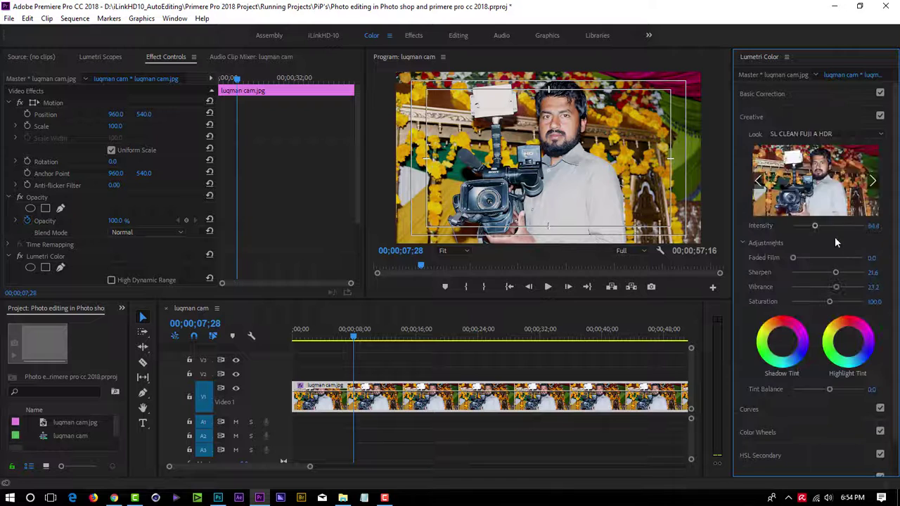
mouse_move(815, 226)
left_mouse_down()
mouse_move(855, 226)
mouse_move(816, 233)
left_mouse_up()
left_click(773, 430)
left_click(784, 292)
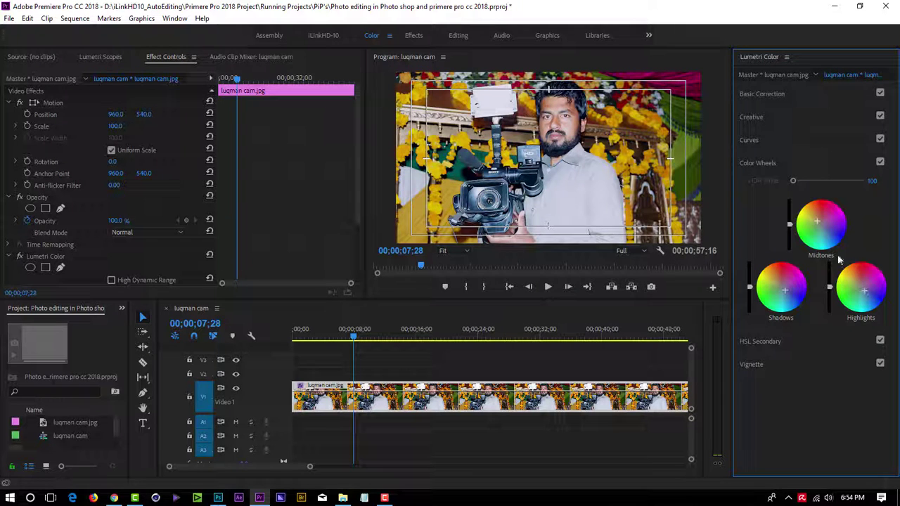
Set the vignette amount to -0.8 and reduce saturation on the hue saturation curve.
left_click(774, 366)
left_click_drag(829, 228, 819, 227)
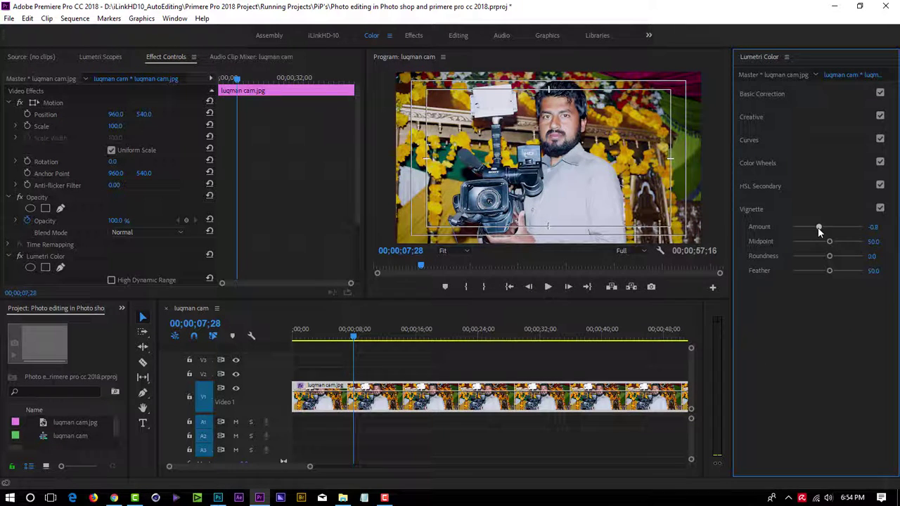
left_click(769, 140)
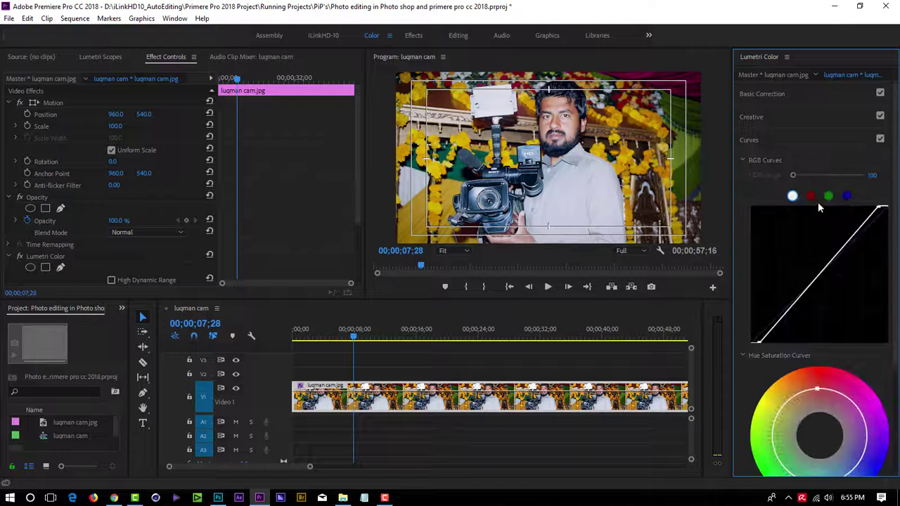
left_click_drag(817, 391, 821, 388)
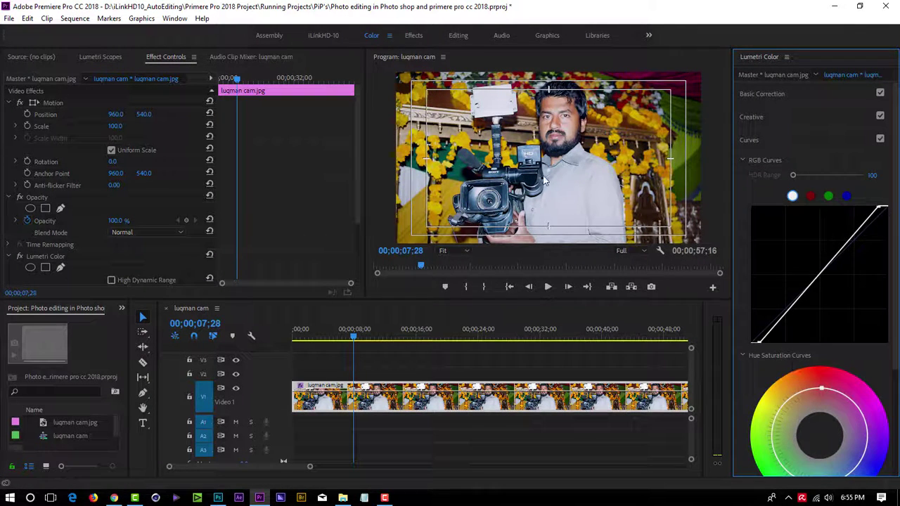
Preview the graded frame at 00;00;16;24 in full screen.
left_click(422, 336)
key("ctrl+grave")
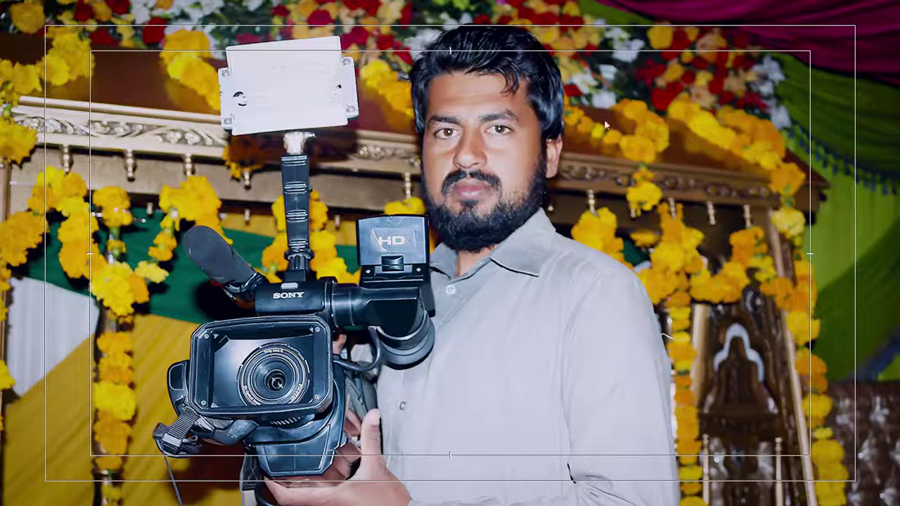
key("ctrl+grave")
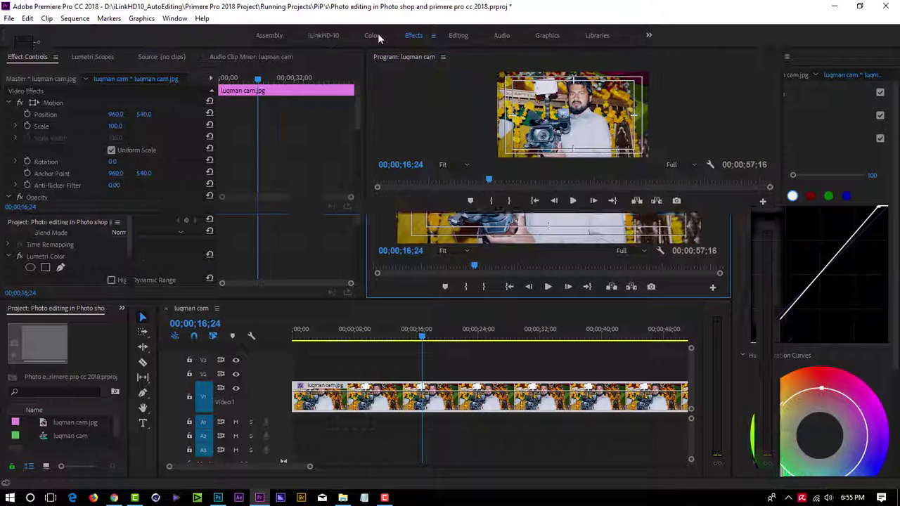
Apply Brightness & Contrast to the clip with brightness 7 and contrast 2.
type("br")
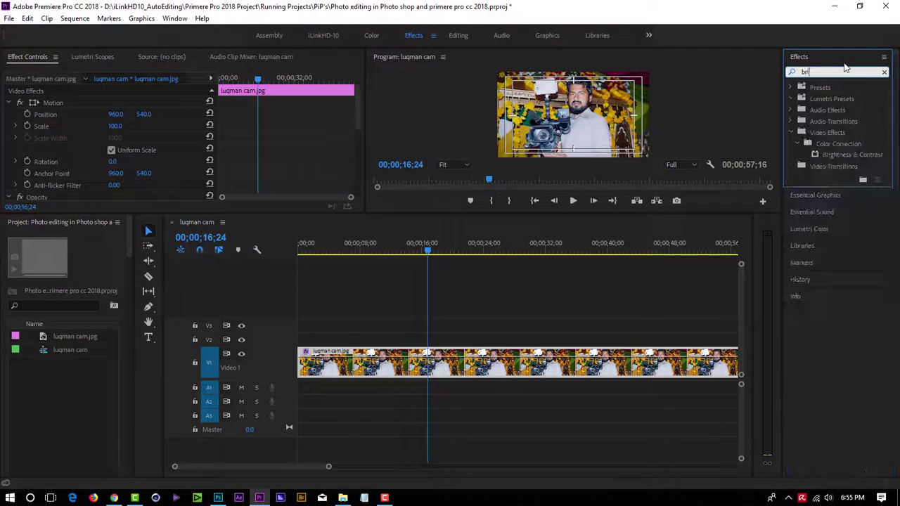
type("i")
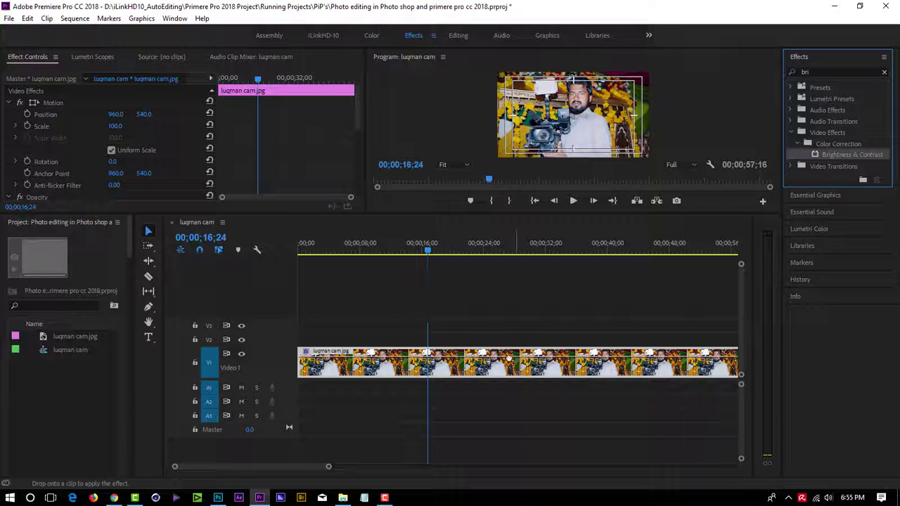
left_click_drag(847, 154, 507, 362)
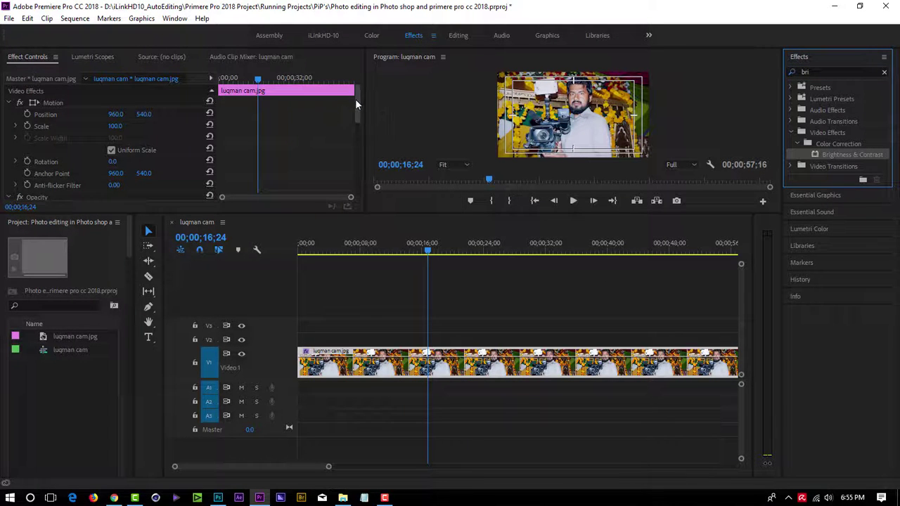
left_click_drag(357, 102, 358, 172)
left_click_drag(112, 171, 125, 171)
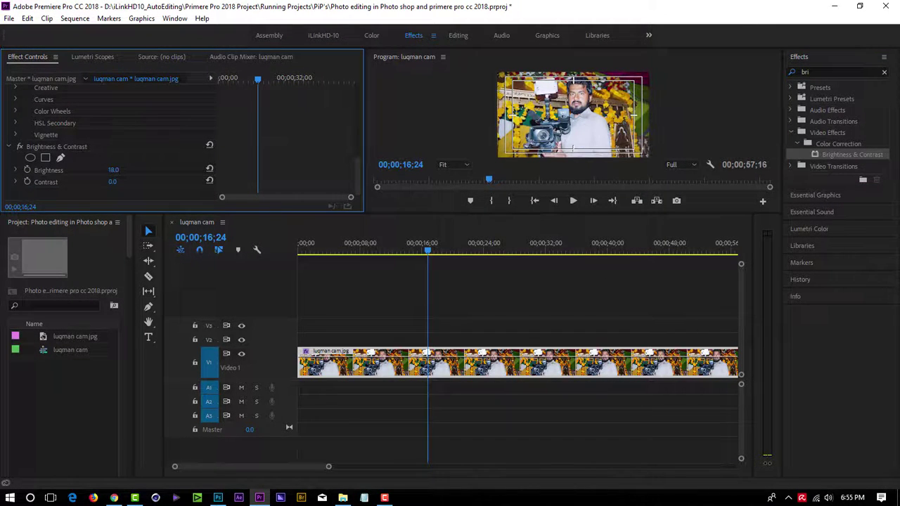
left_click(112, 182)
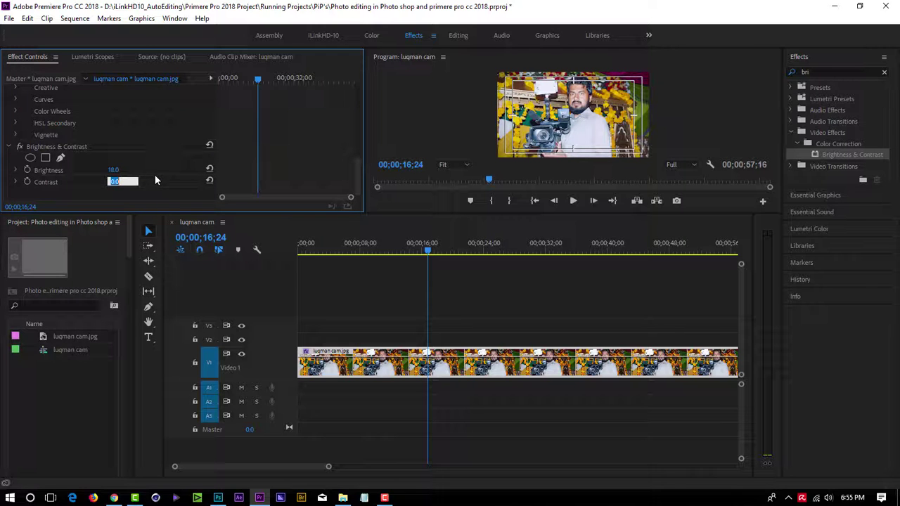
type("2")
key("Return")
Check the adjusted frame twice in the full-screen program preview.
left_click(571, 116)
key("ctrl+grave")
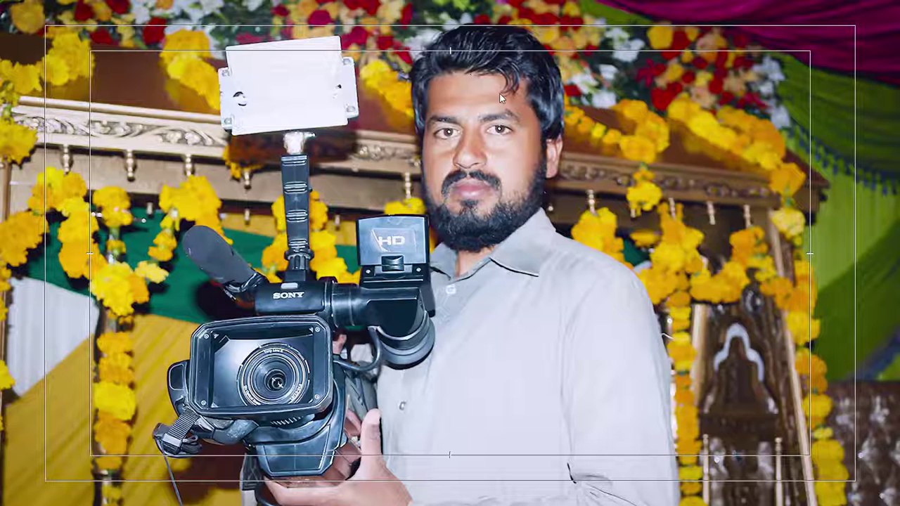
key("ctrl+grave")
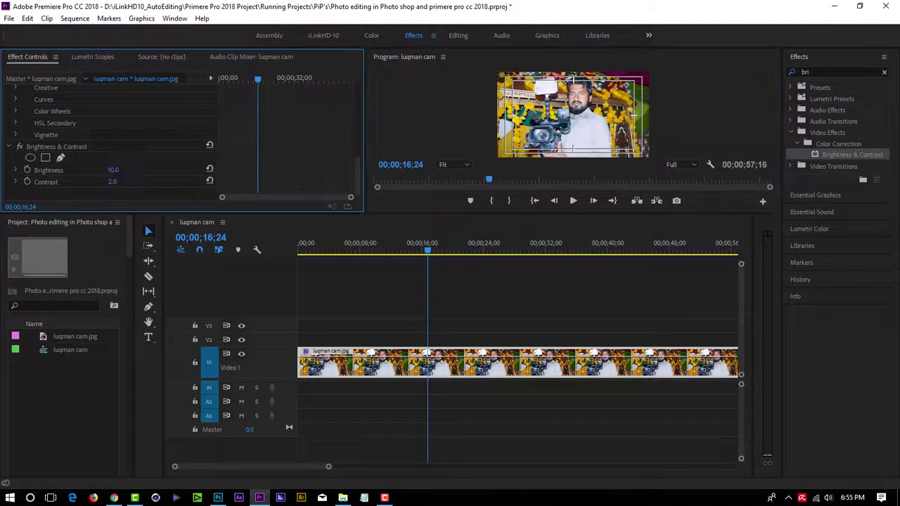
left_click(583, 121)
key("ctrl+grave")
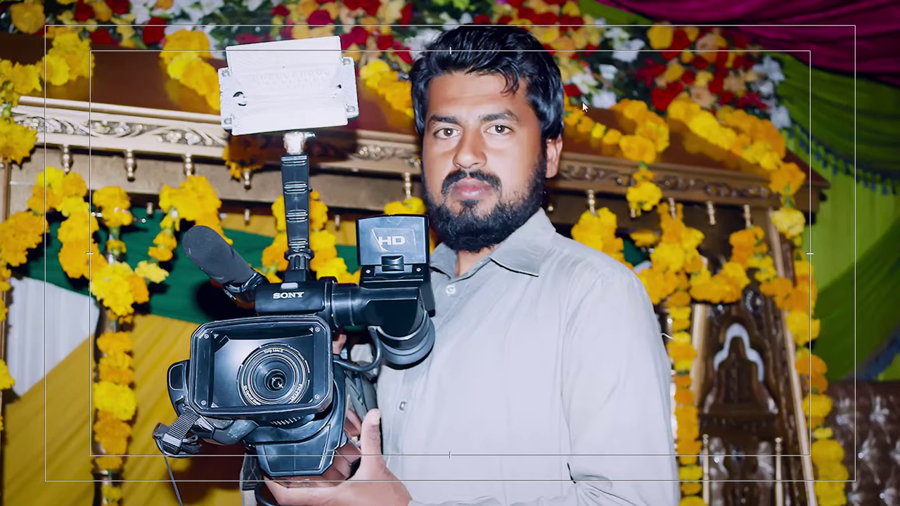
key("ctrl+grave")
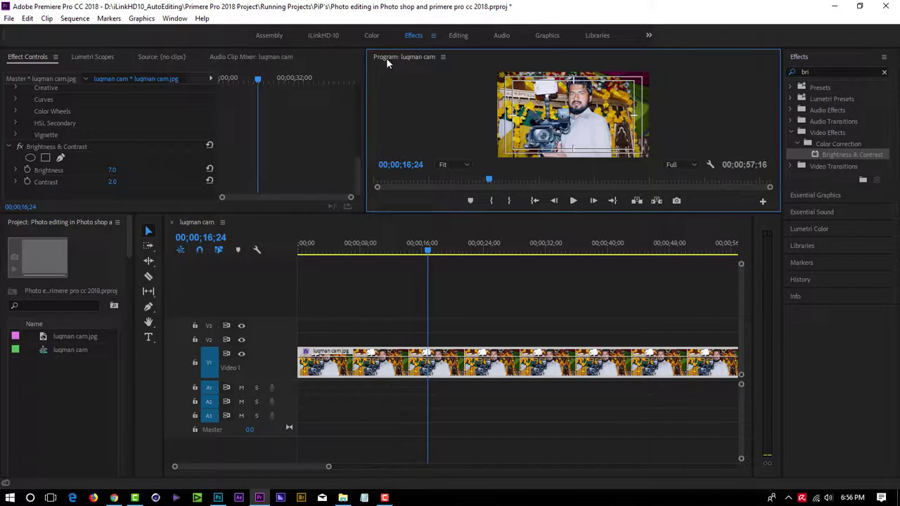
Export the current frame as a JPEG to the Desktop.
left_click(677, 201)
left_click(394, 232)
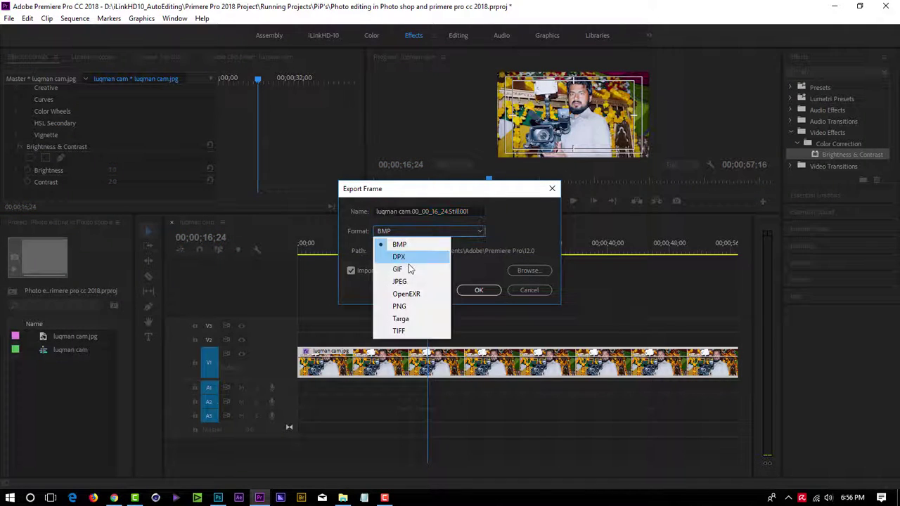
left_click(415, 282)
left_click(529, 271)
left_click(375, 194)
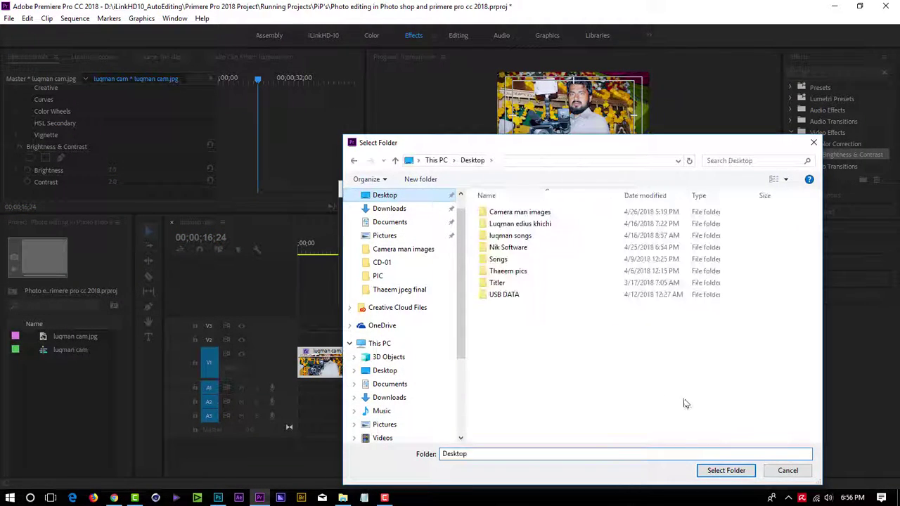
left_click(725, 469)
left_click(478, 290)
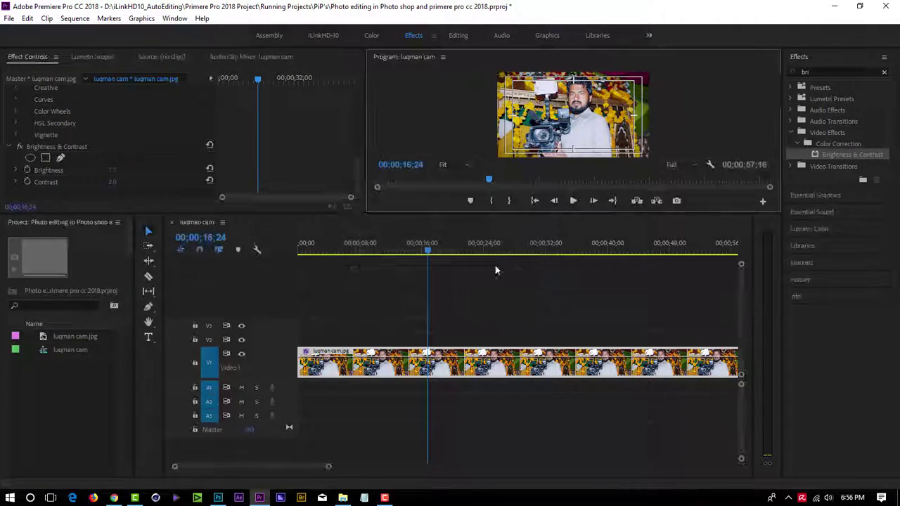
left_click(834, 6)
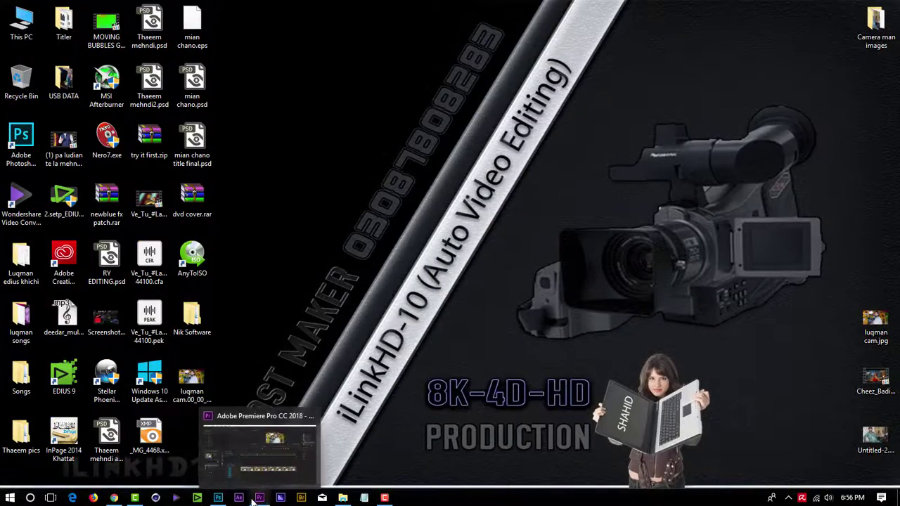
Place the exported Premiere still from the Desktop as a new layer in Photoshop.
left_click(218, 497)
left_click(30, 8)
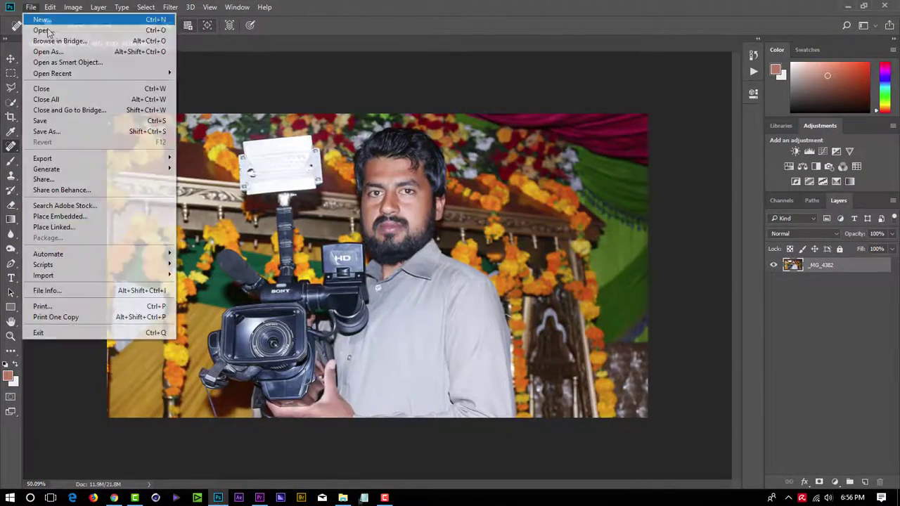
left_click(342, 497)
left_click(314, 180)
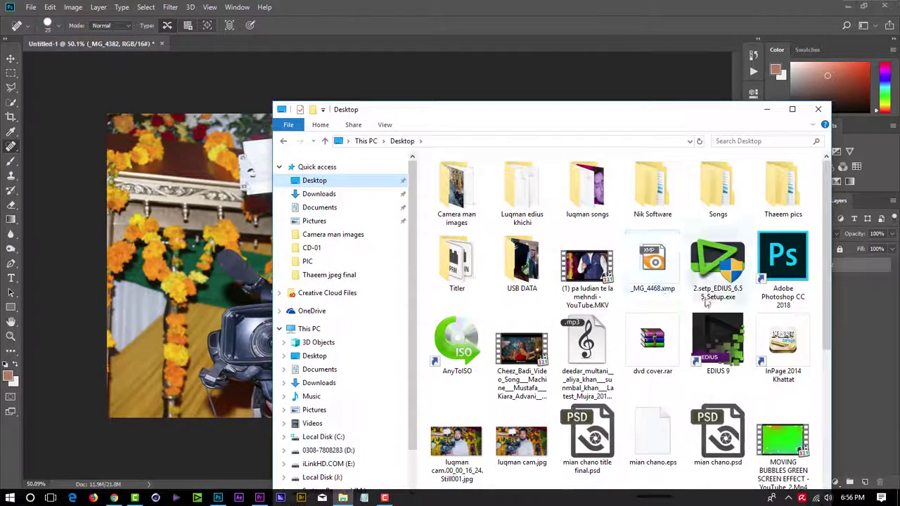
left_click(455, 441)
left_click_drag(455, 442, 444, 170)
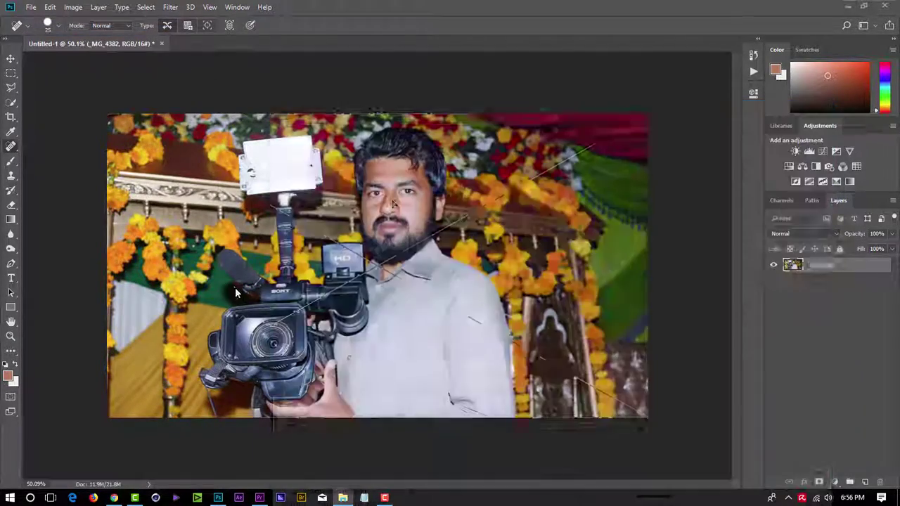
key("Return")
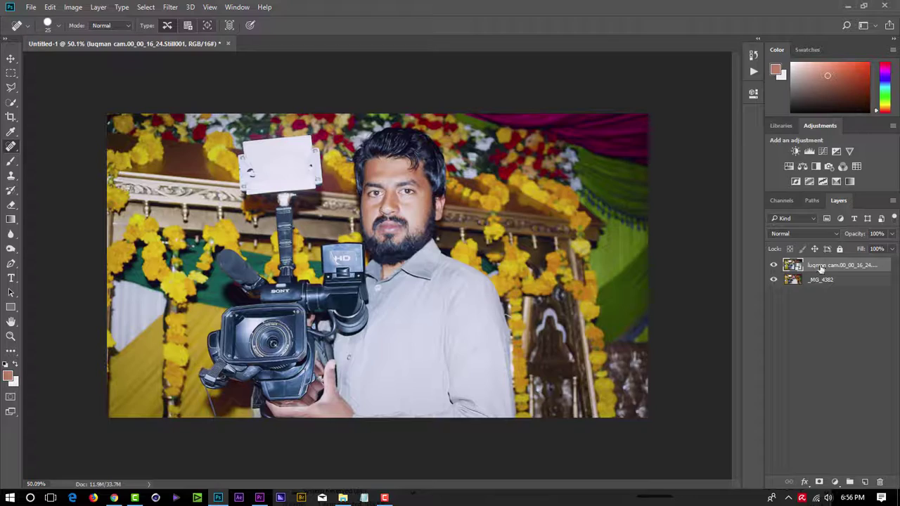
right_click(821, 268)
left_click(623, 259)
Slide the still right and the cameraman photo left, then run Magic Bullet Looks on the photo.
key("v")
left_click_drag(422, 190, 640, 169)
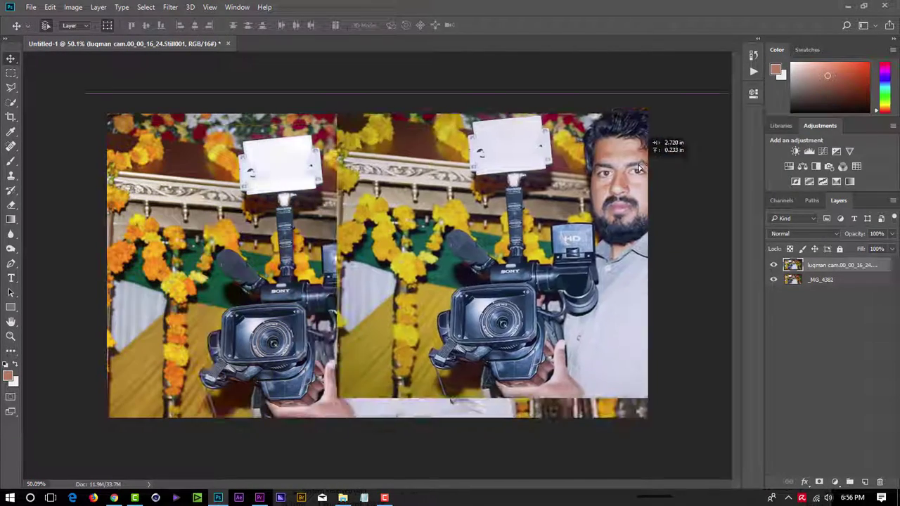
left_click_drag(211, 247, 552, 246)
key("ctrl+t")
left_click(259, 204)
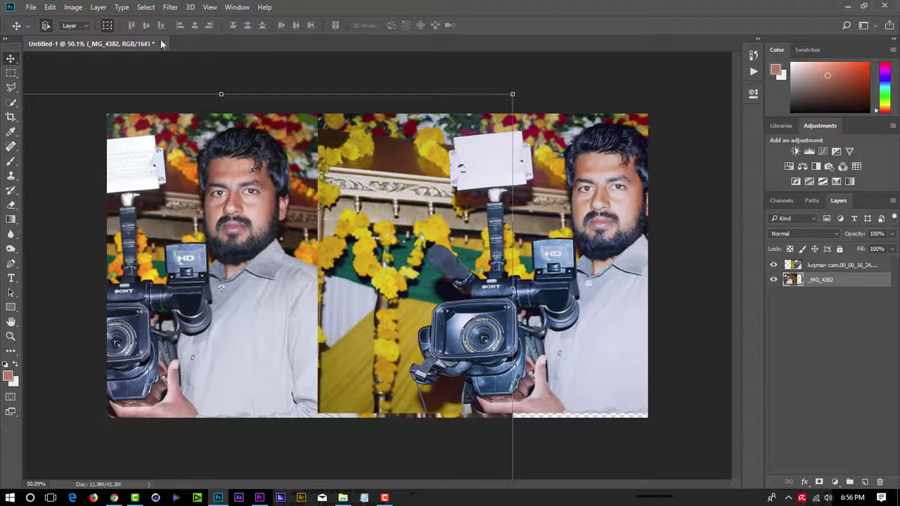
left_click(171, 7)
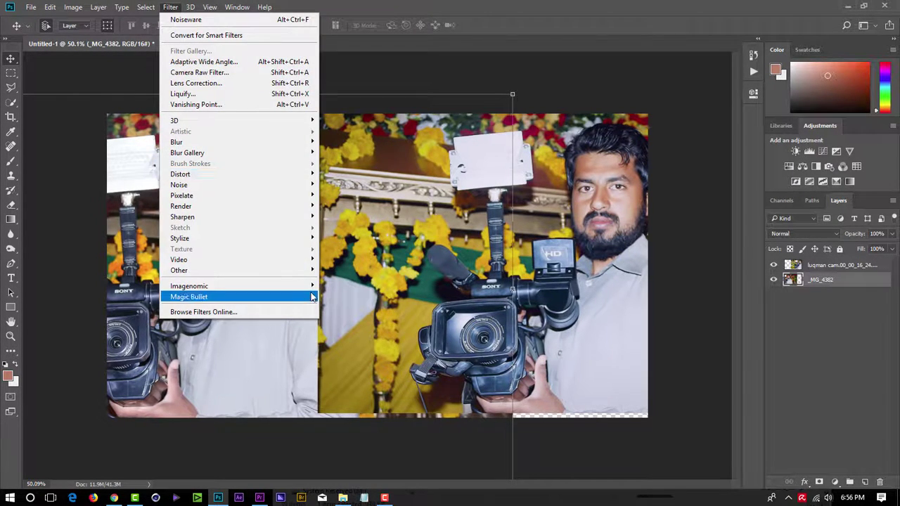
mouse_move(188, 297)
left_click(352, 296)
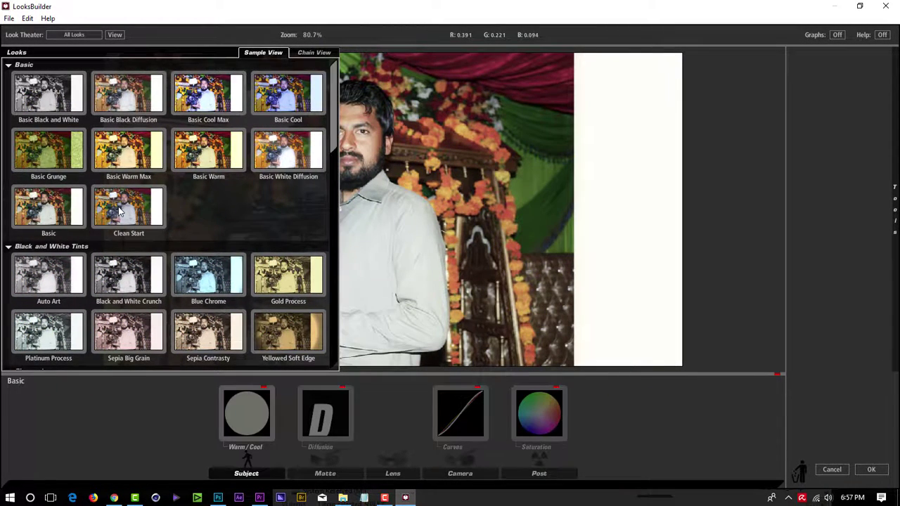
Nudge the LooksBuilder colour balance toward red, then apply the look (85% saturation, highlights curve +0.540).
left_click(552, 421)
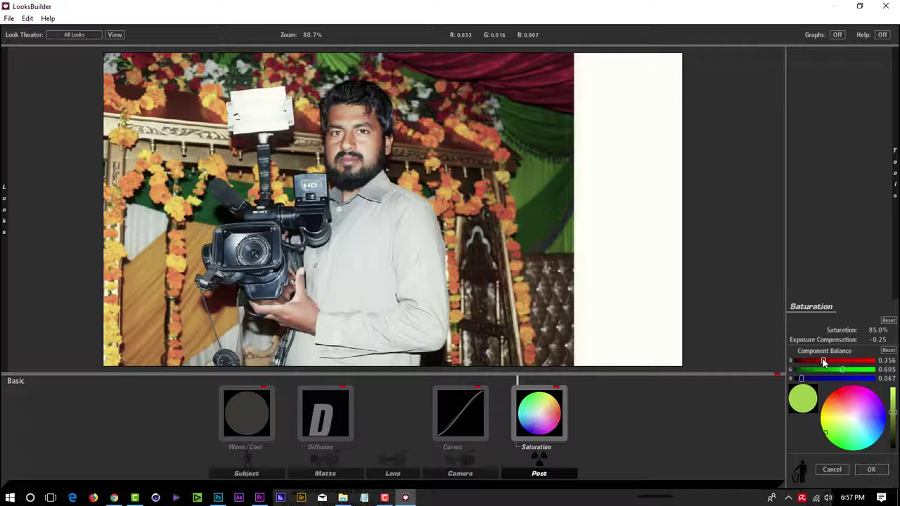
left_click_drag(824, 362, 834, 370)
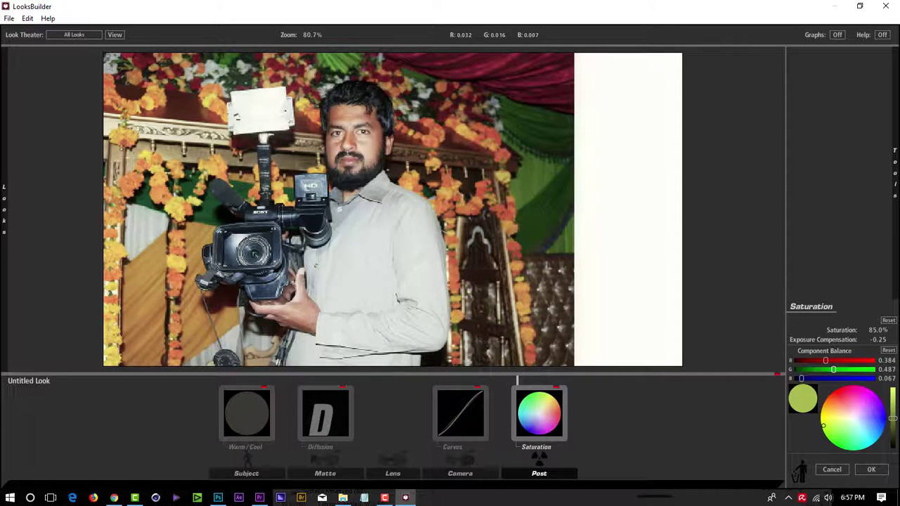
left_click(460, 415)
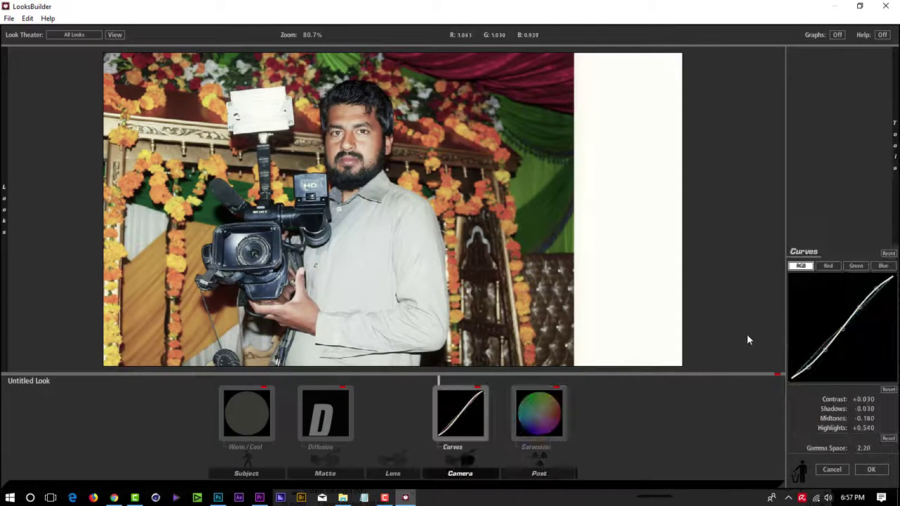
left_click(871, 470)
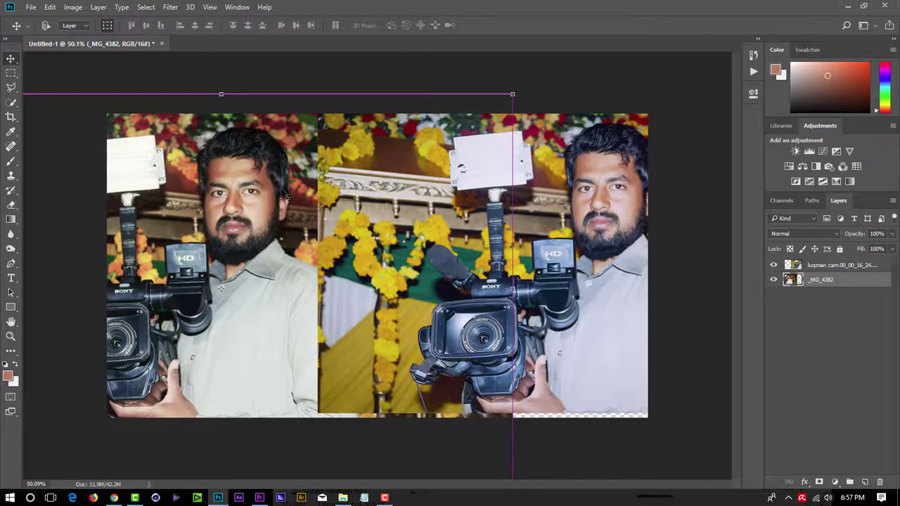
Lower the photo's saturation slightly with Hue/Saturation.
key("ctrl+u")
left_click_drag(619, 252, 616, 254)
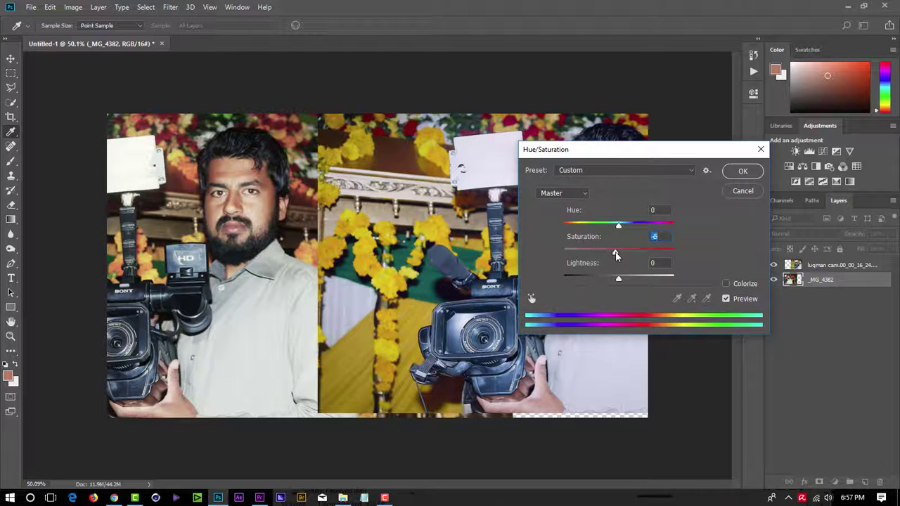
key("Return")
key("v")
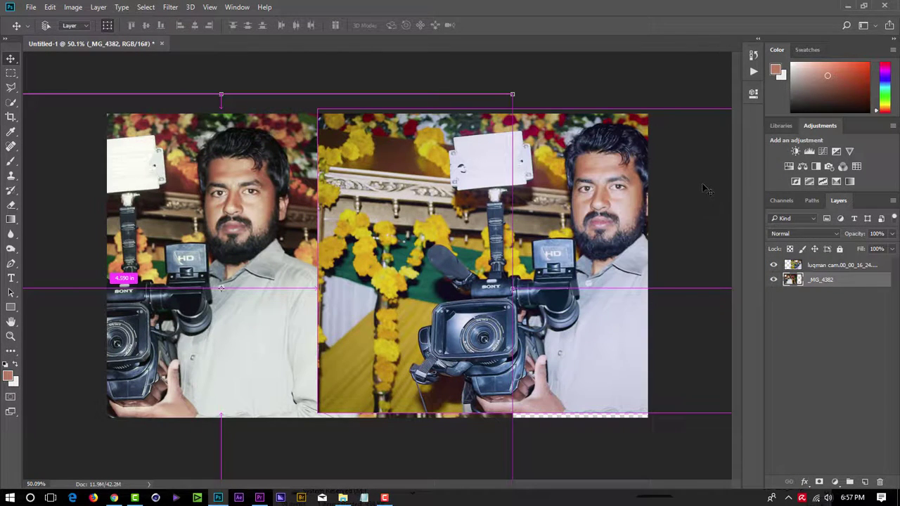
Apply Levels with midtone 0.89, and Red channel inputs set to 3 / 0.87 / 246.
left_click(73, 7)
mouse_move(90, 35)
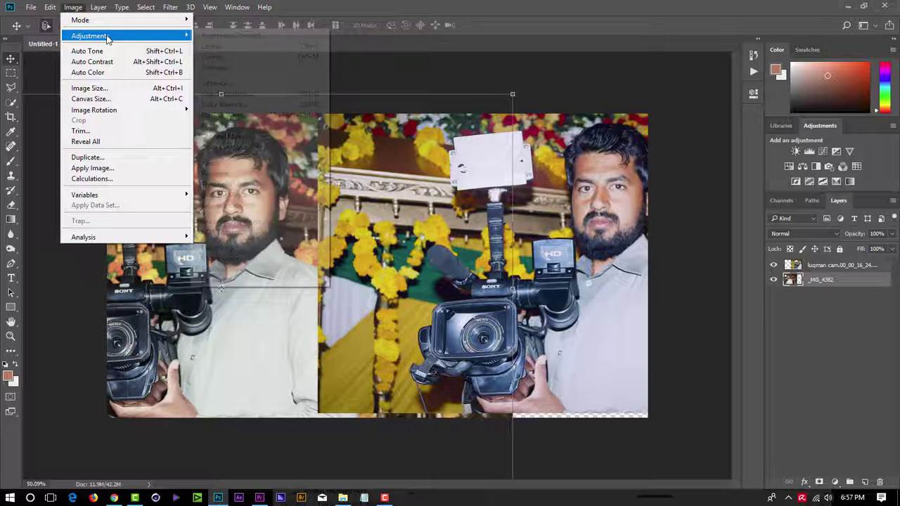
left_click(228, 46)
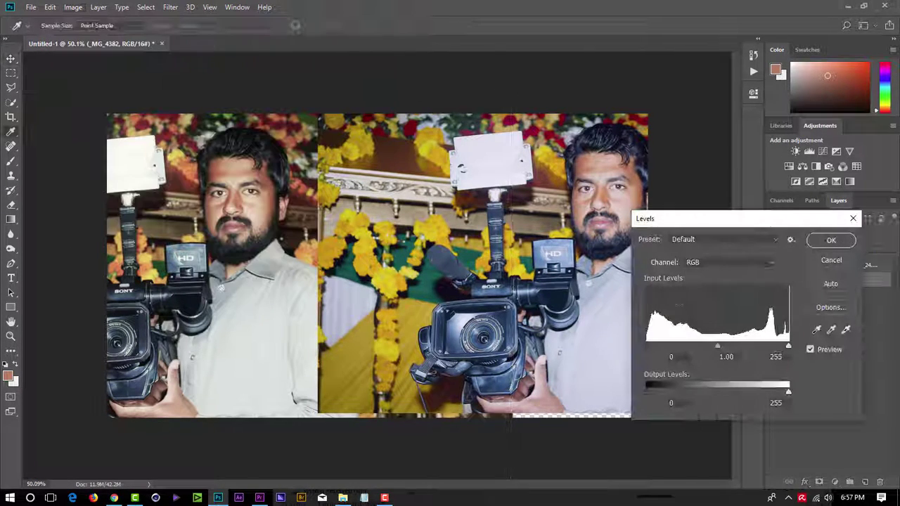
left_click_drag(717, 347, 723, 346)
left_click(729, 263)
left_click(696, 273)
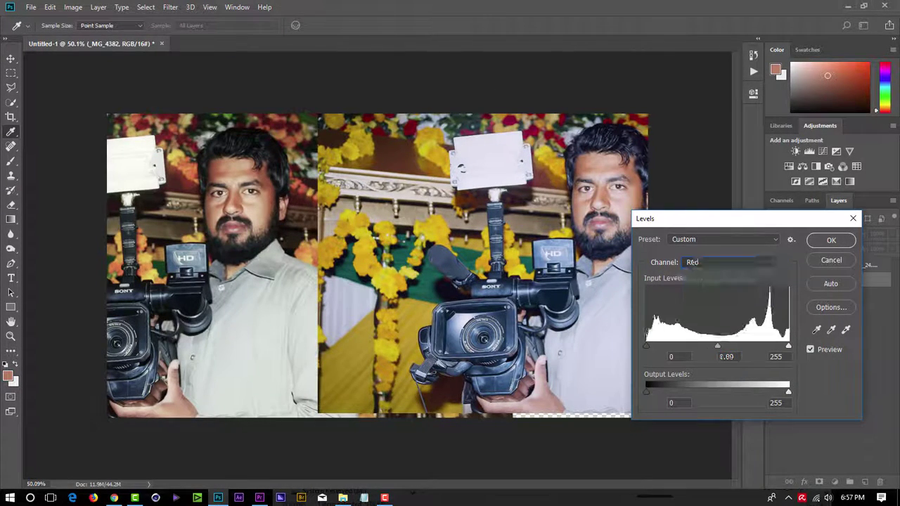
left_click(724, 345)
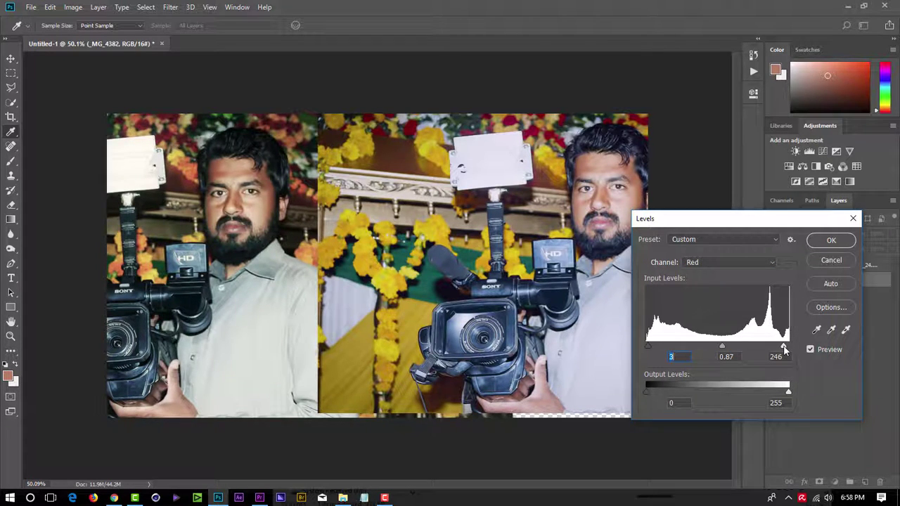
left_click(830, 255)
left_click(73, 7)
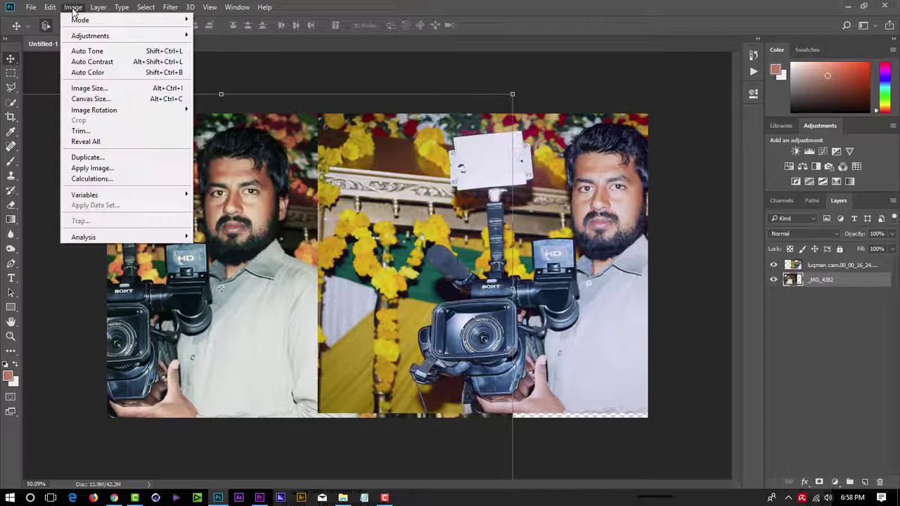
mouse_move(90, 36)
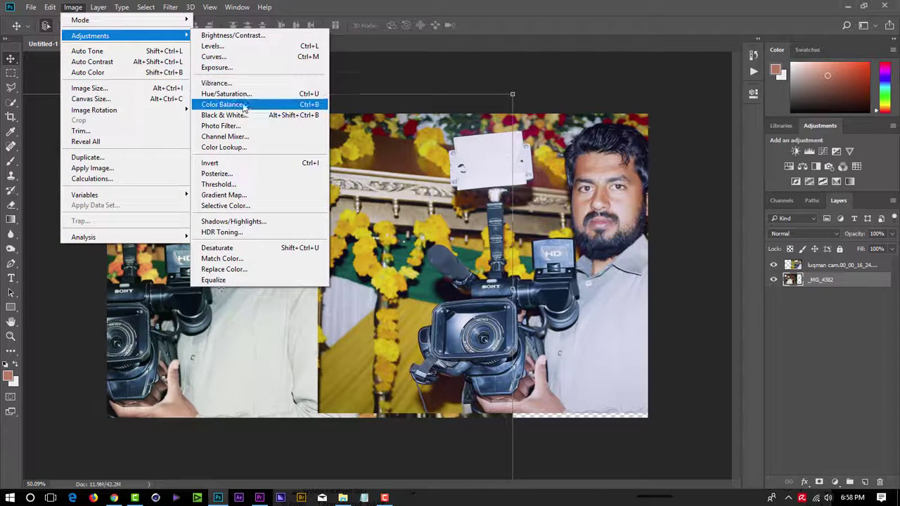
Apply a Curves adjustment raising the midtone point from 127 to 145.
left_click(237, 58)
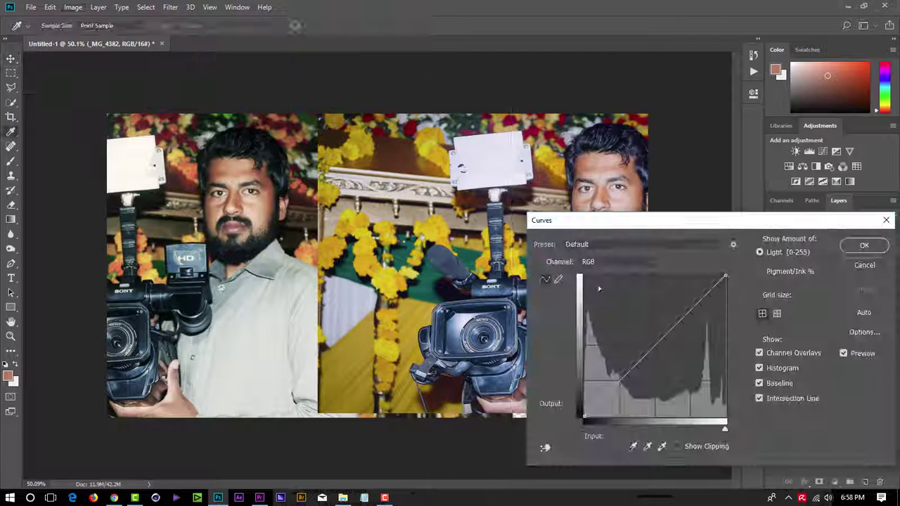
left_click_drag(654, 346, 655, 336)
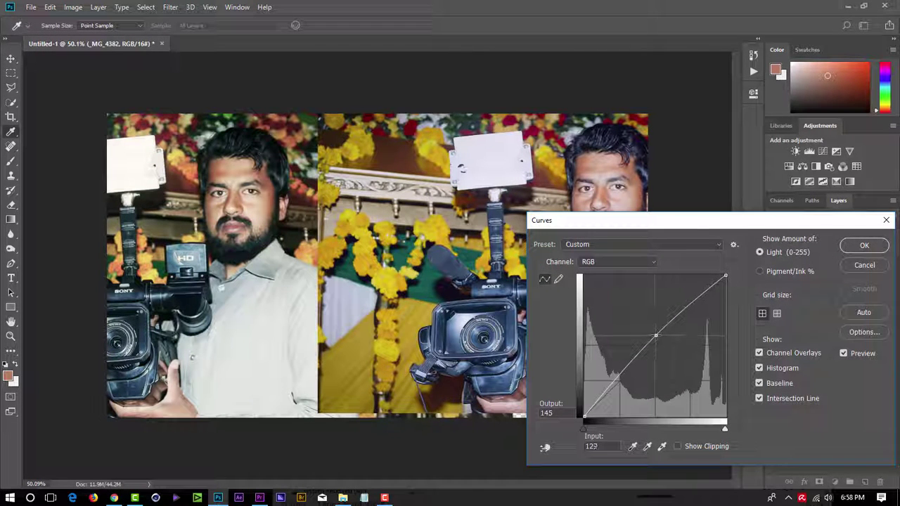
left_click(865, 245)
Position the Premiere still and the photo edge to edge as side-by-side halves.
key("v")
left_click_drag(707, 209, 605, 209)
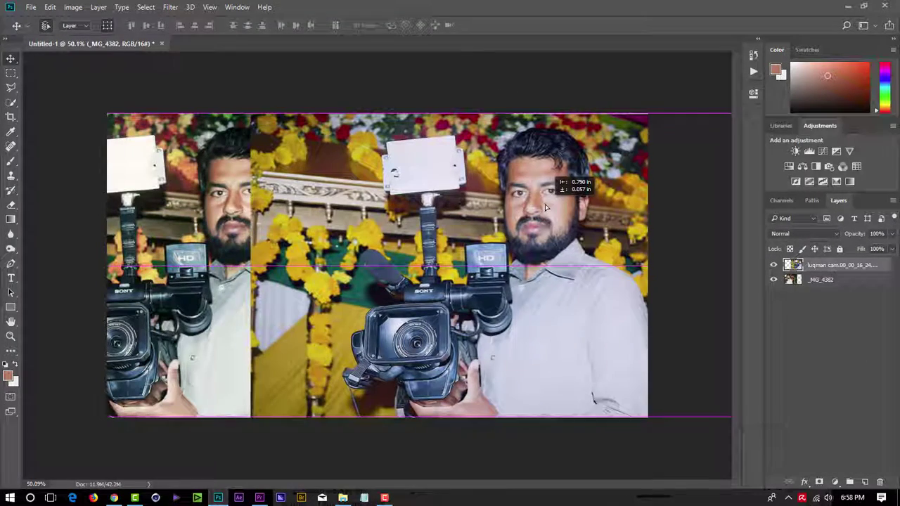
key("m")
left_click_drag(331, 107, 637, 422)
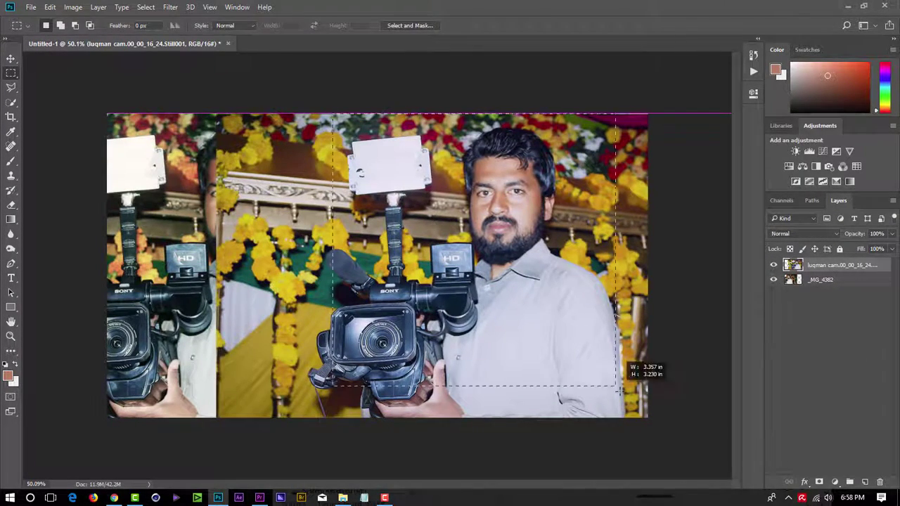
key("v")
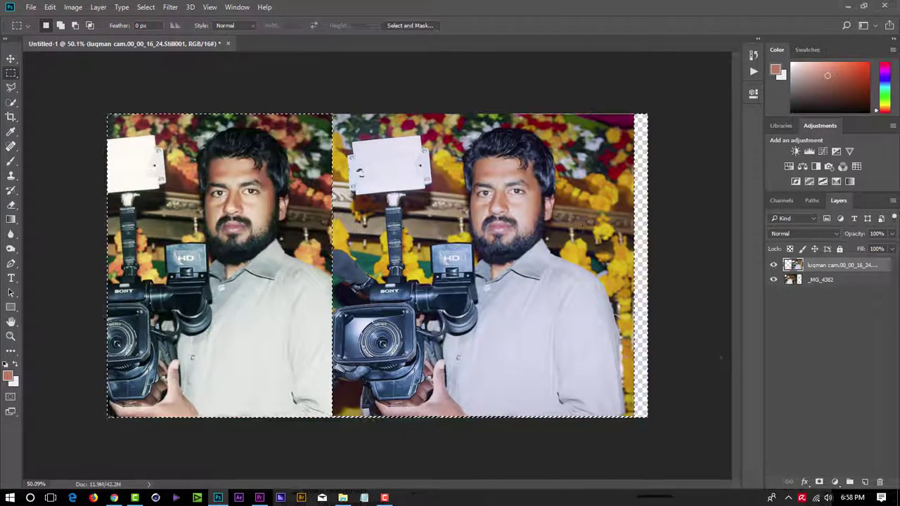
left_click_drag(729, 384, 744, 384)
left_click(308, 203)
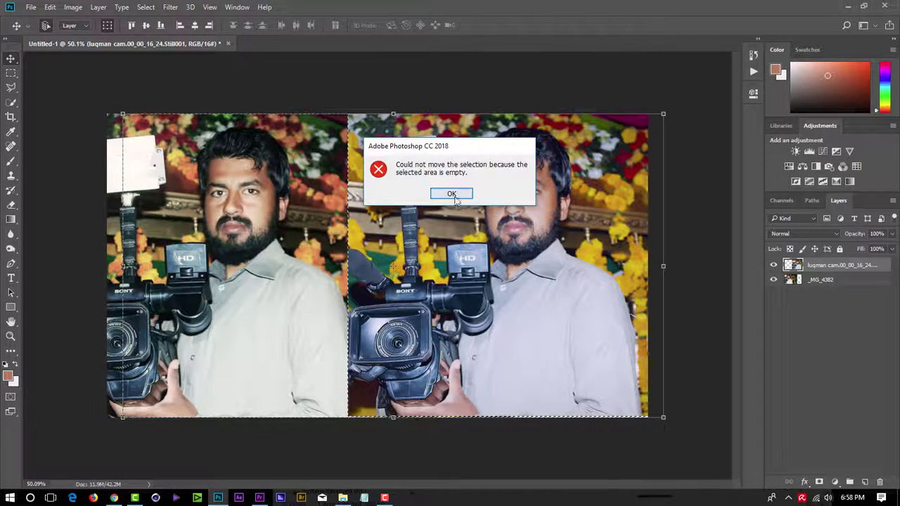
left_click(452, 196)
key("ctrl+d")
mouse_move(420, 211)
left_mouse_down()
mouse_move(451, 211)
mouse_move(435, 211)
left_mouse_up()
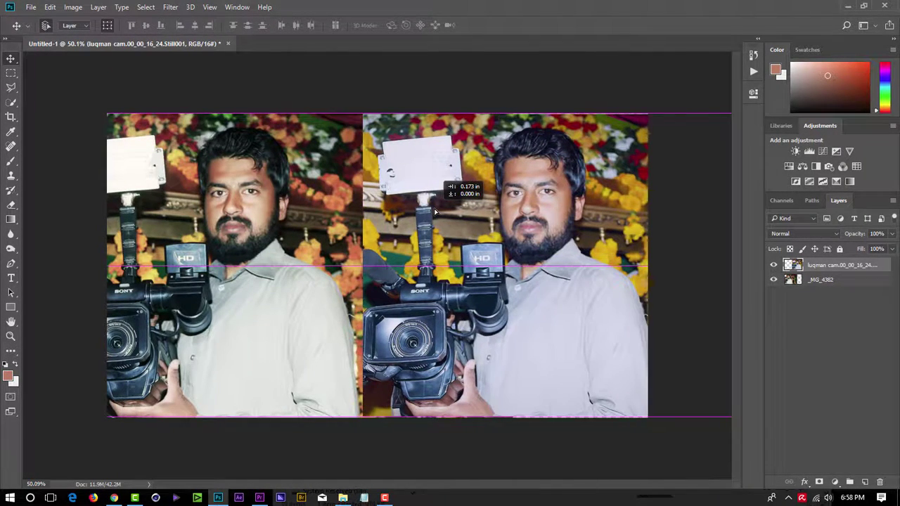
left_click_drag(276, 210, 286, 210)
left_click(664, 194)
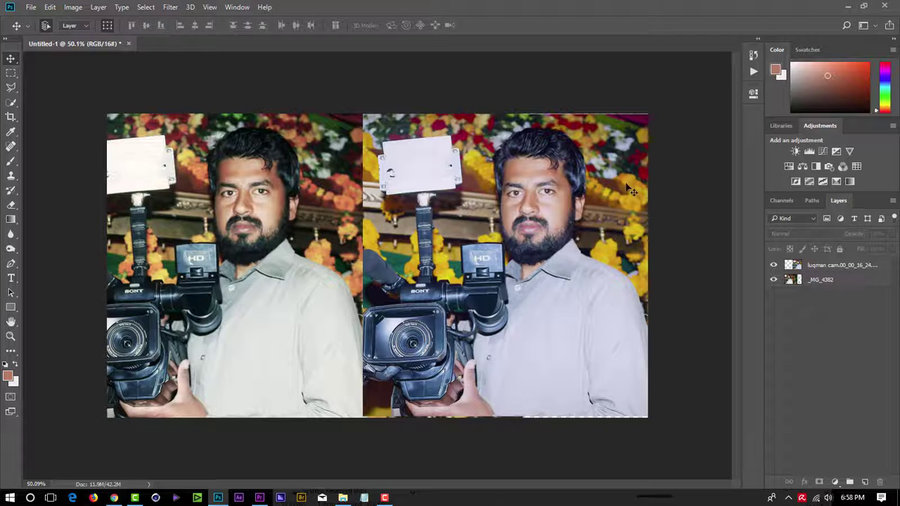
Export the comparison to the Desktop as a 1920×1080 JPG named 'photoshop vs primere pro'.
key("ctrl+alt+shift+w")
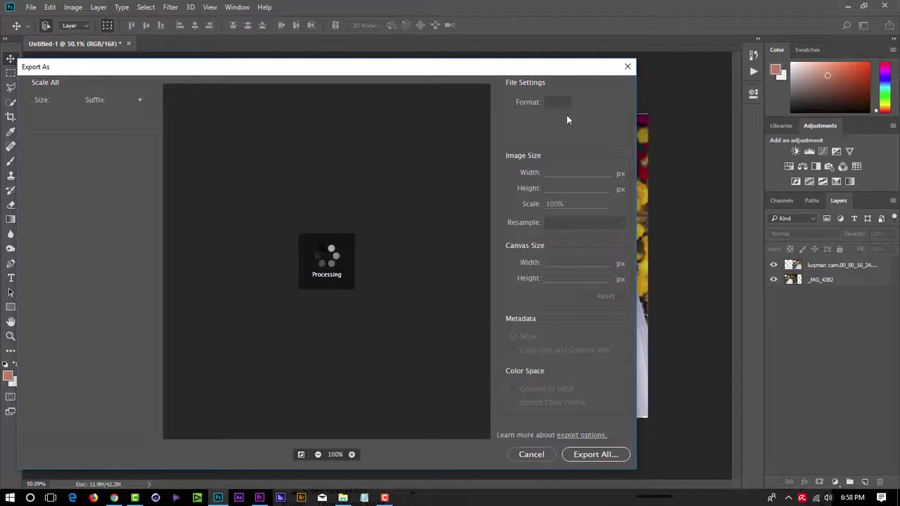
left_click(595, 455)
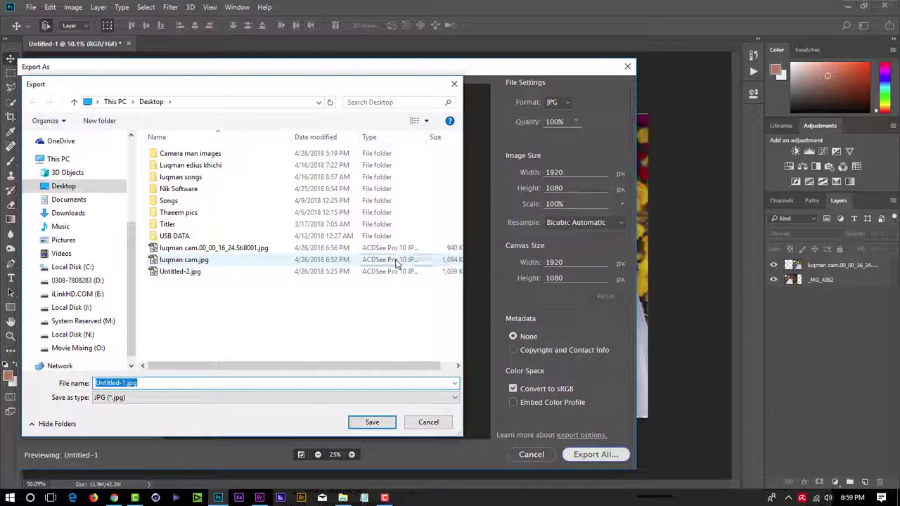
key("BackSpace")
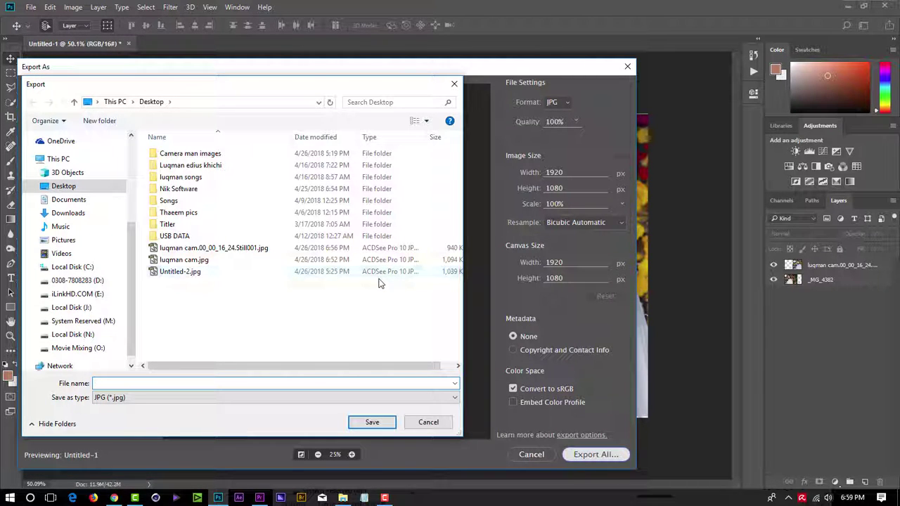
type("l")
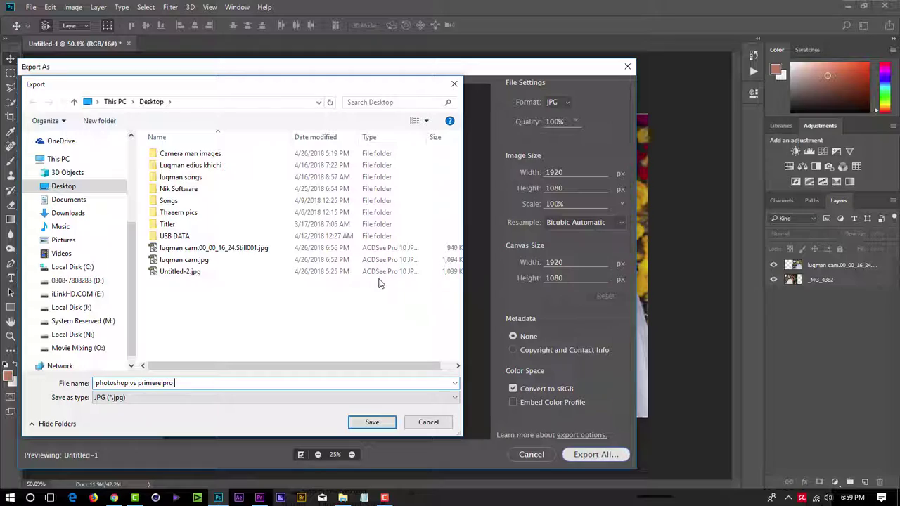
left_click(372, 422)
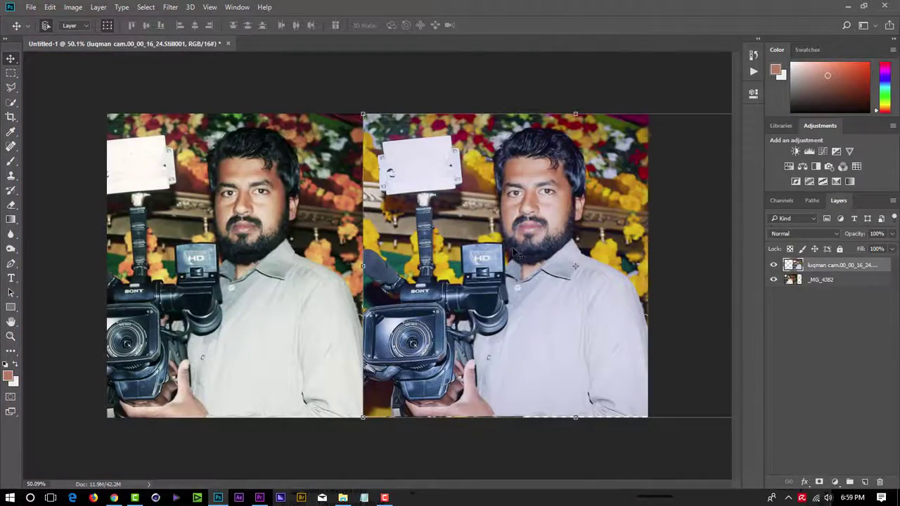